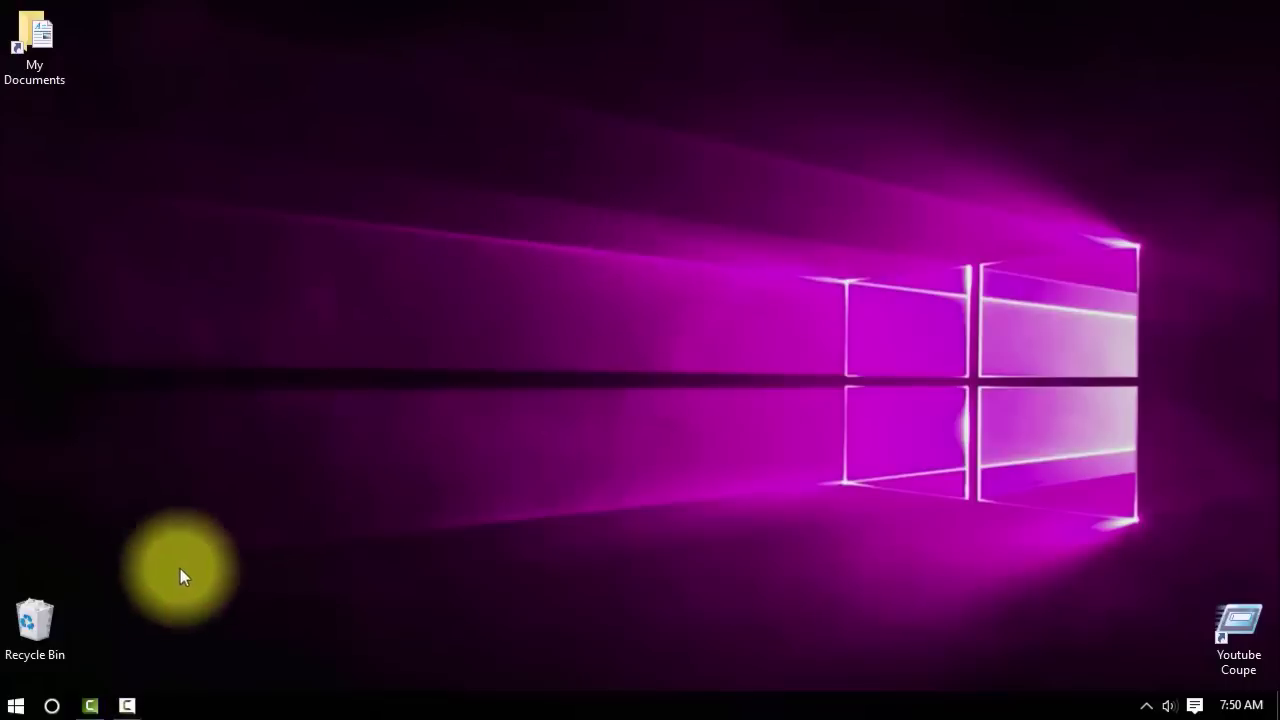
Step: Check the cumulative update listed under Update & Security in Windows Settings, then return to the desktop
click(17, 705)
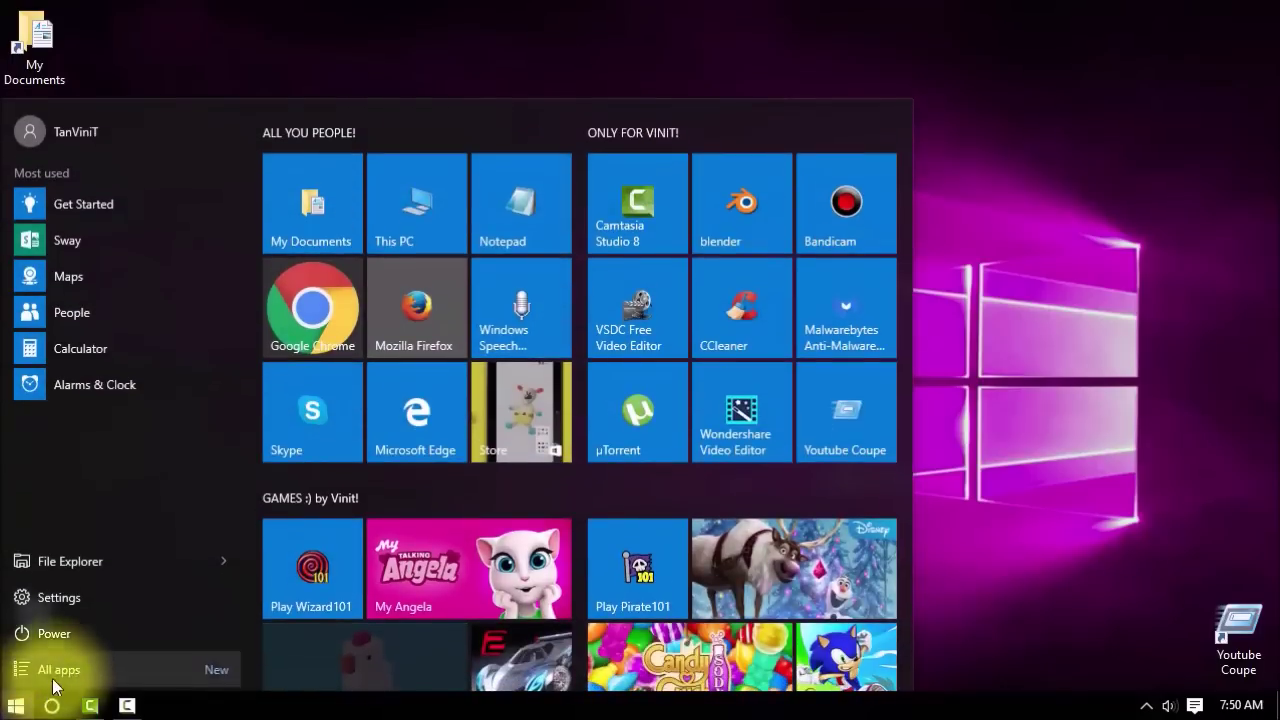
click(64, 600)
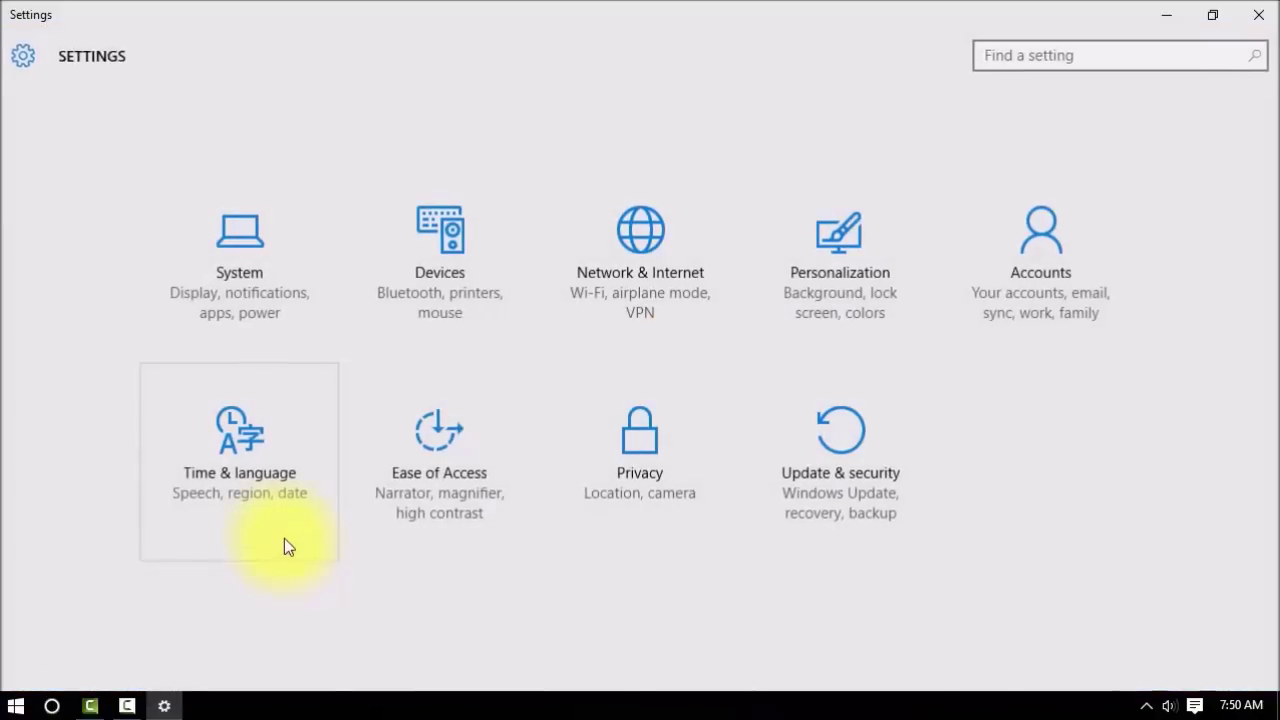
click(857, 453)
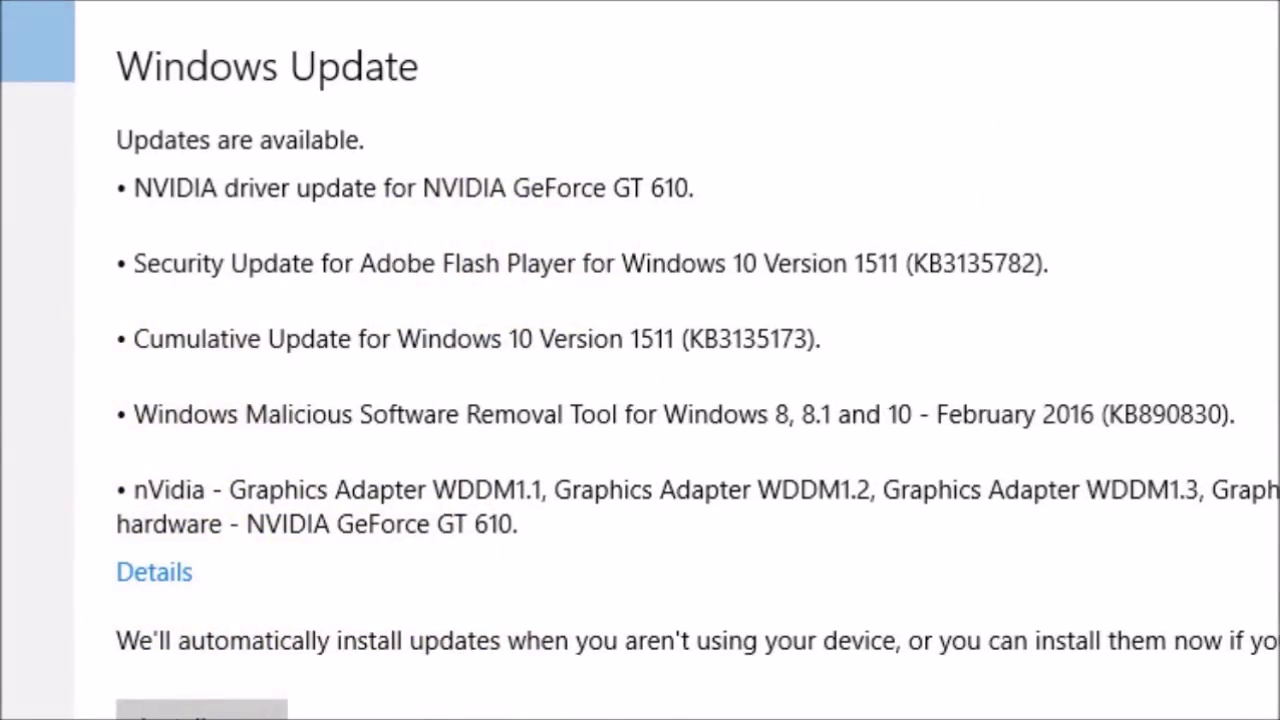
drag(503, 339, 643, 339)
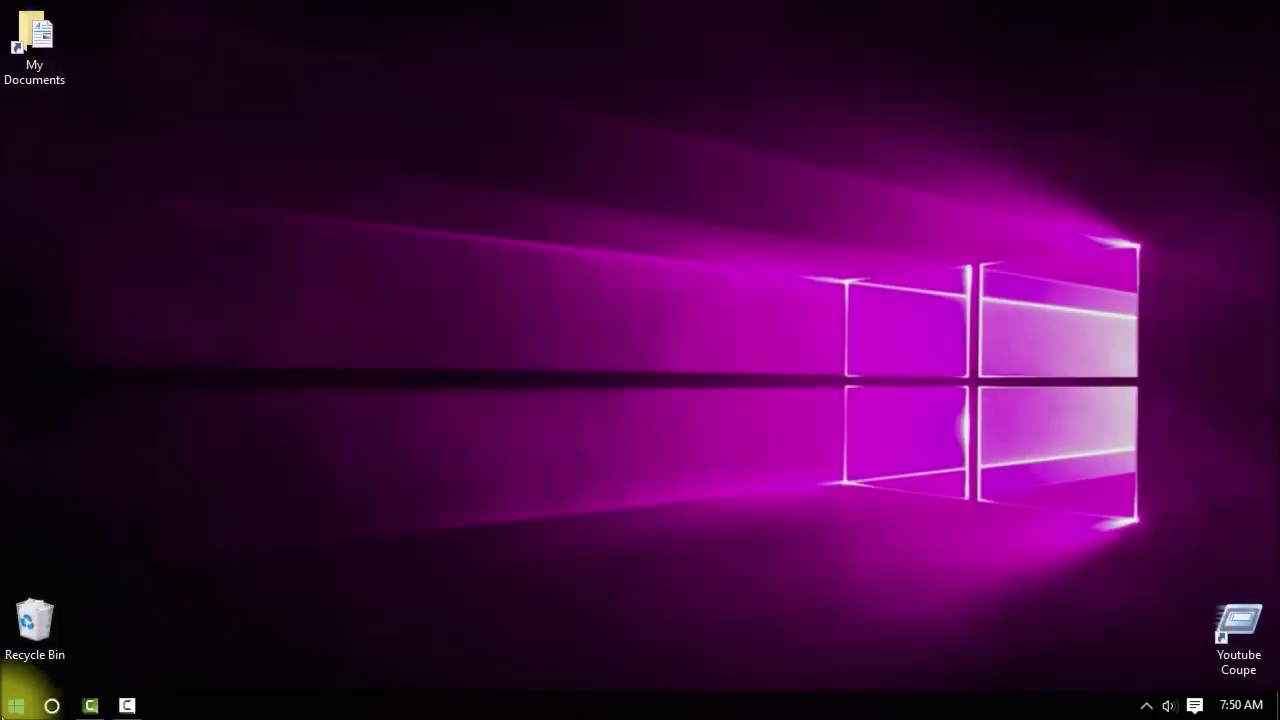
click(15, 705)
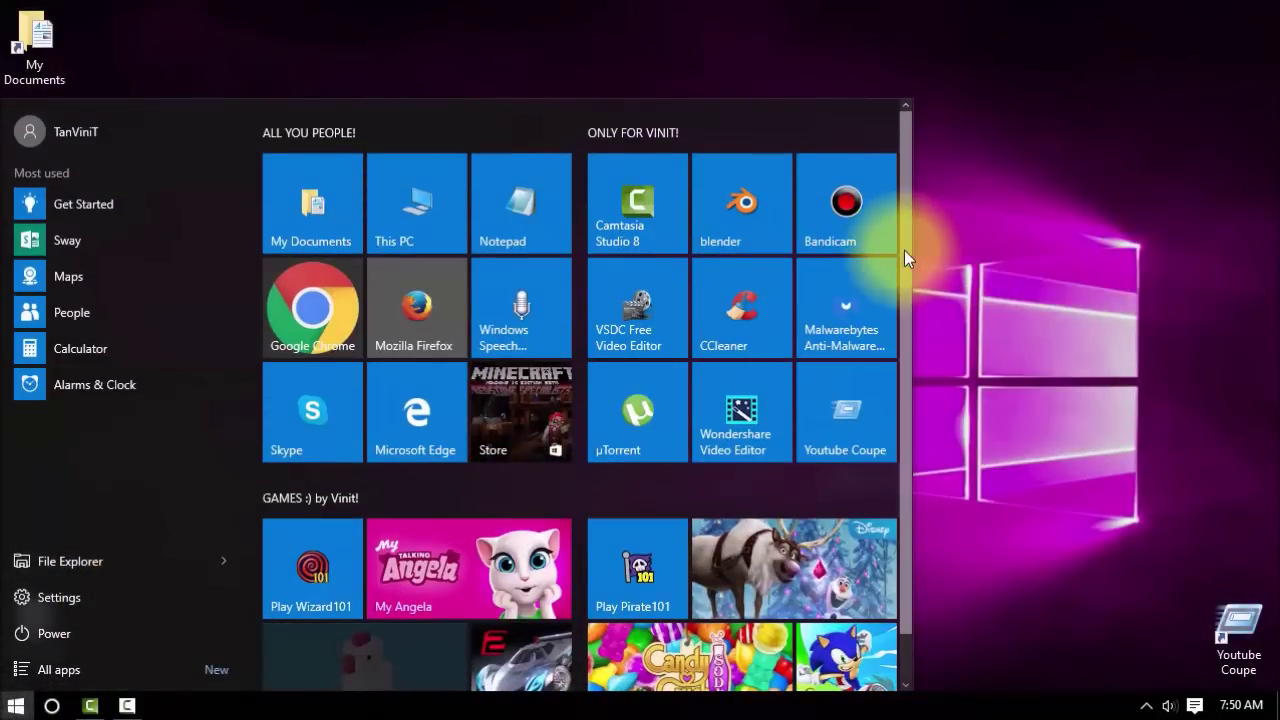
drag(903, 256, 894, 335)
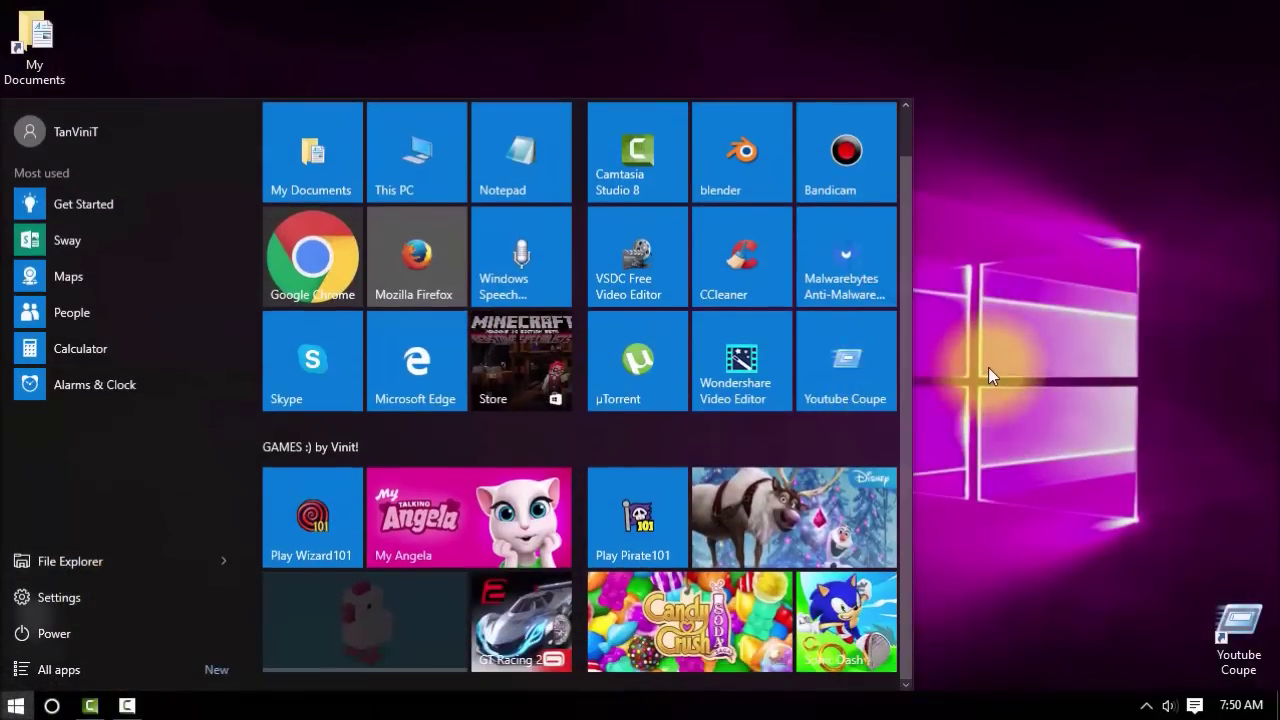
click(988, 367)
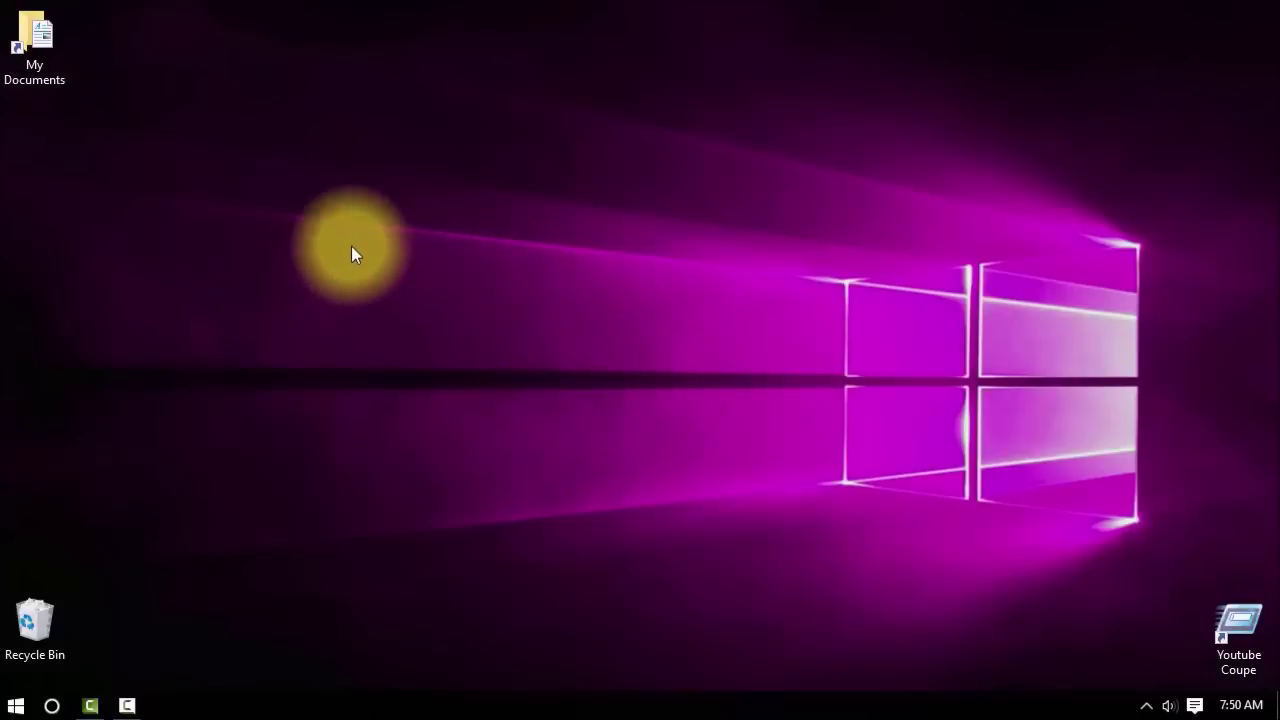
Step: Show the desktop menu's Graphics Options > Resolution list, with 1280 x 720 as current
right_click(355, 272)
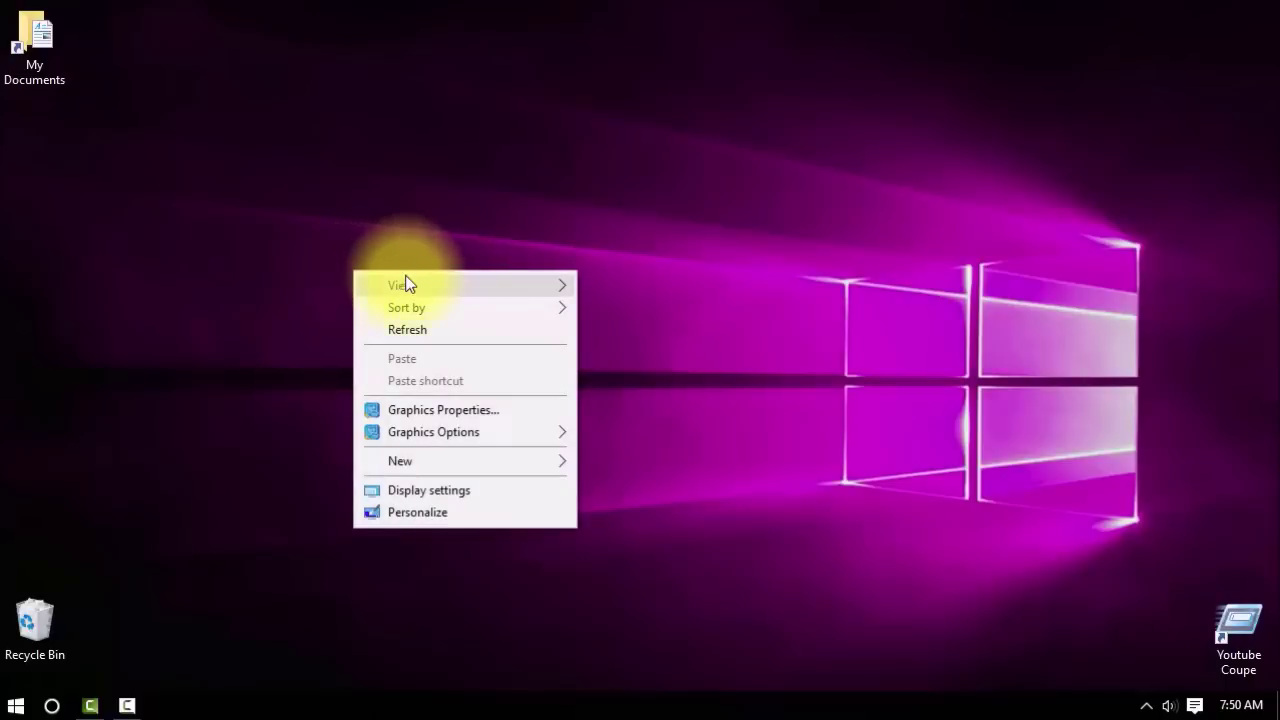
mouse_move(442, 278)
key(Escape)
key(Escape)
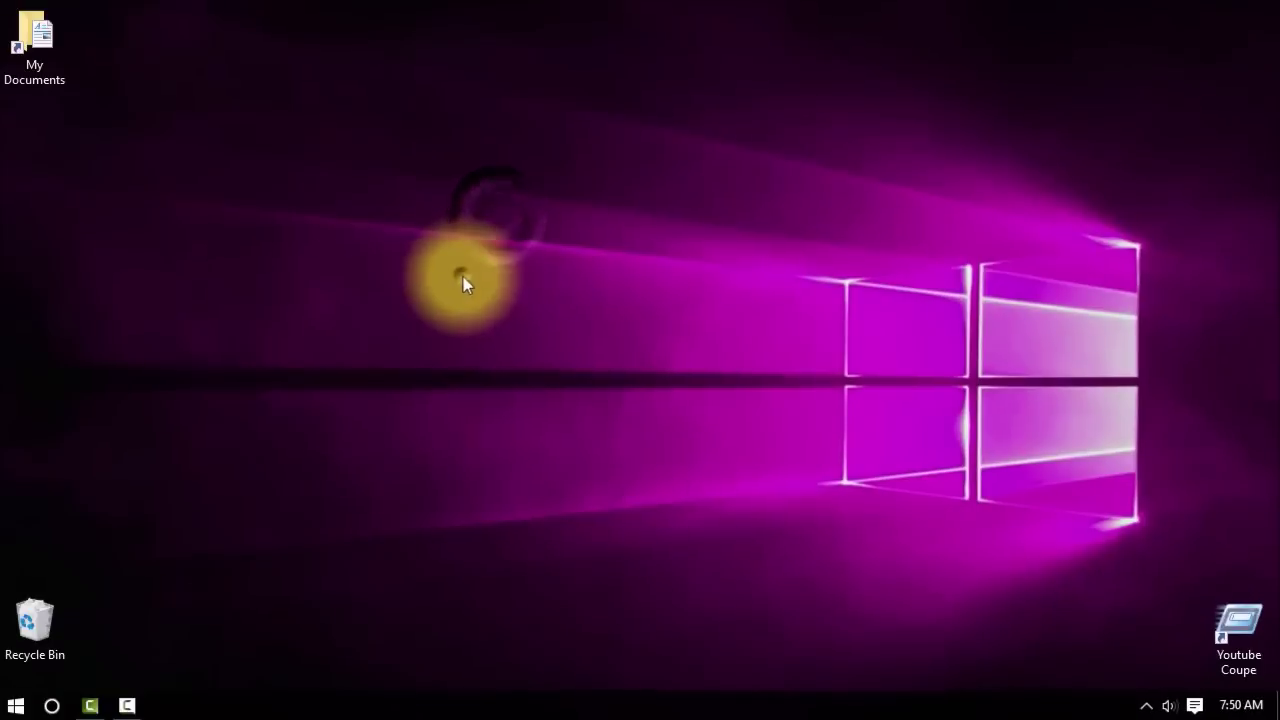
right_click(463, 277)
mouse_move(601, 436)
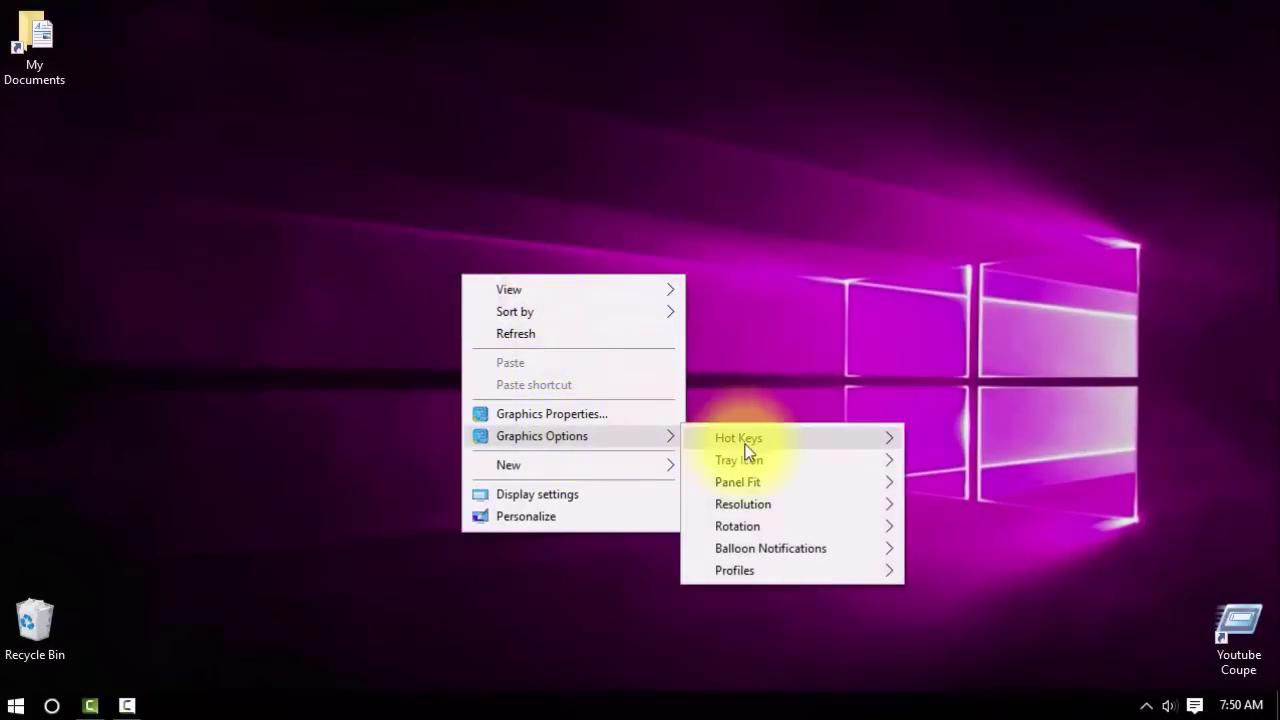
mouse_move(748, 462)
mouse_move(751, 506)
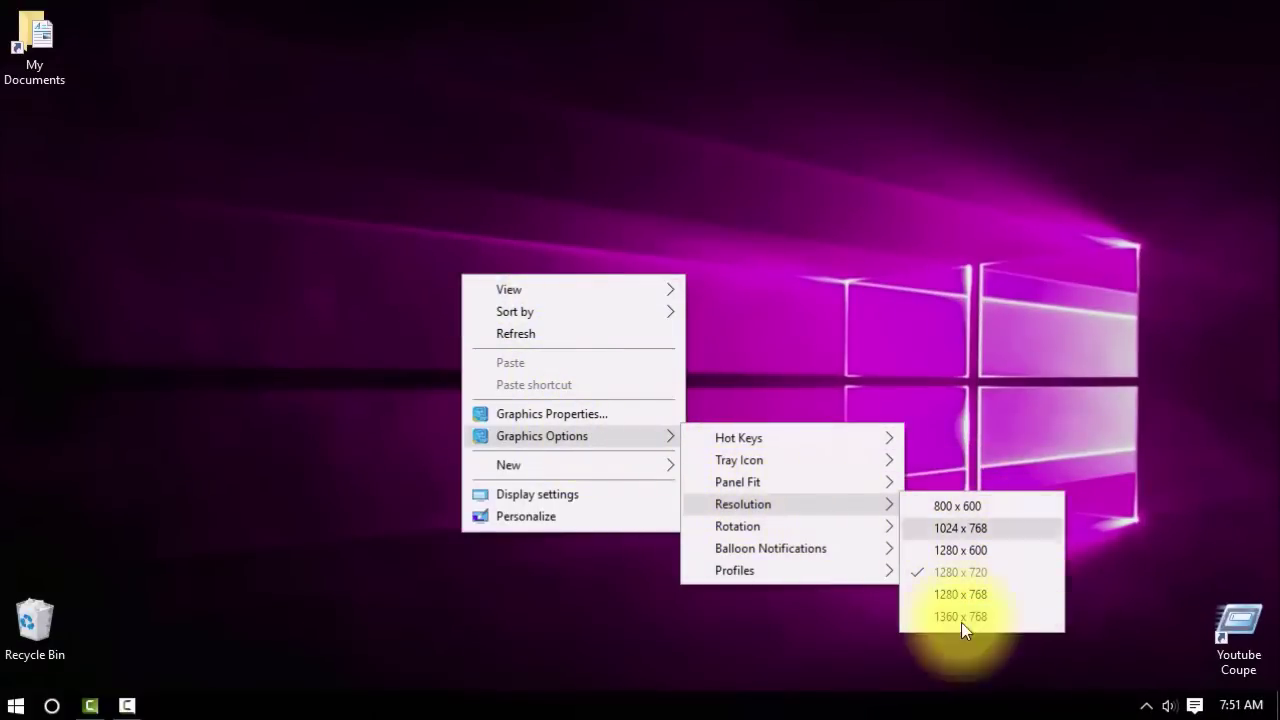
Step: Open Intel Graphics Properties' Display page, confirm 1280 x 720 is current, and go to Custom Resolutions
click(564, 416)
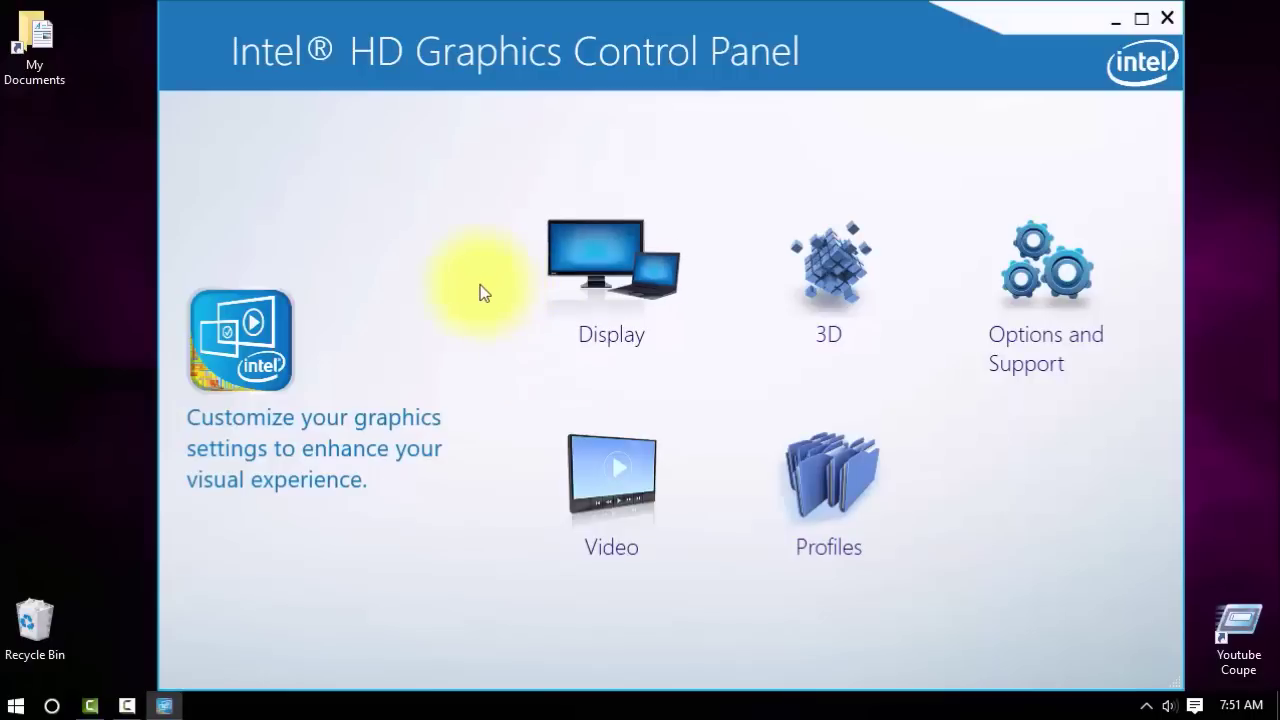
click(638, 263)
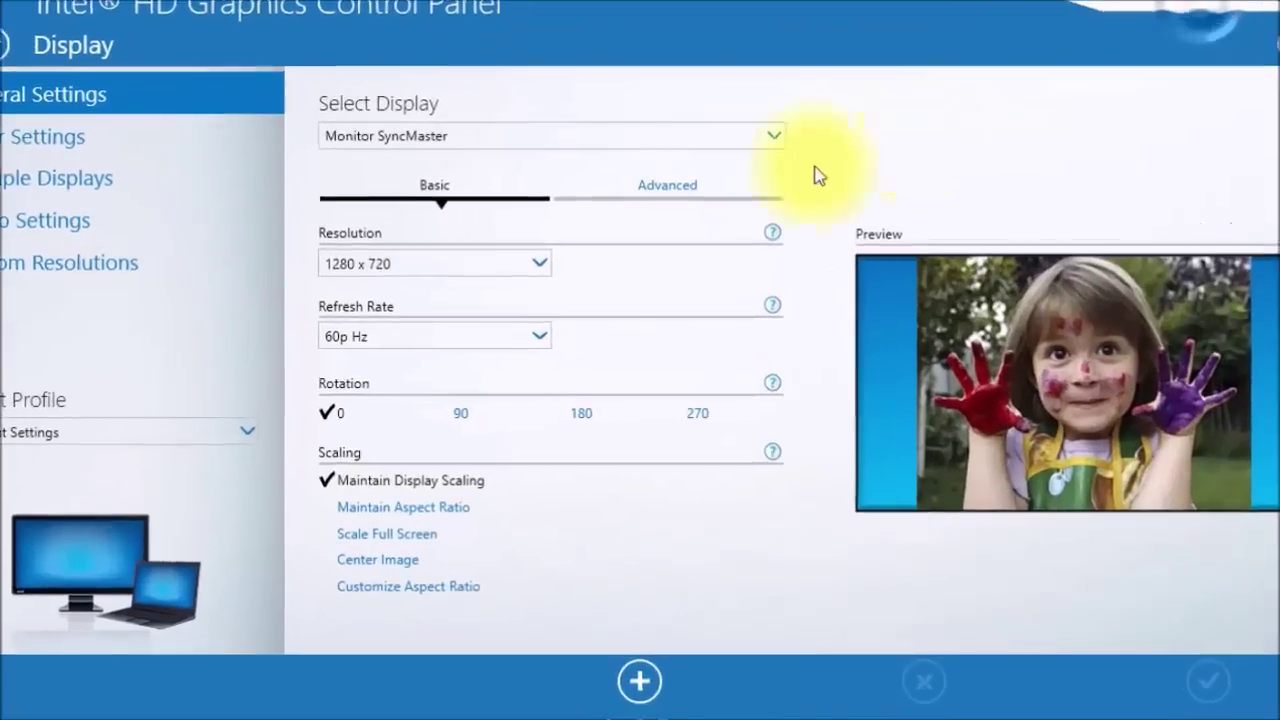
click(590, 258)
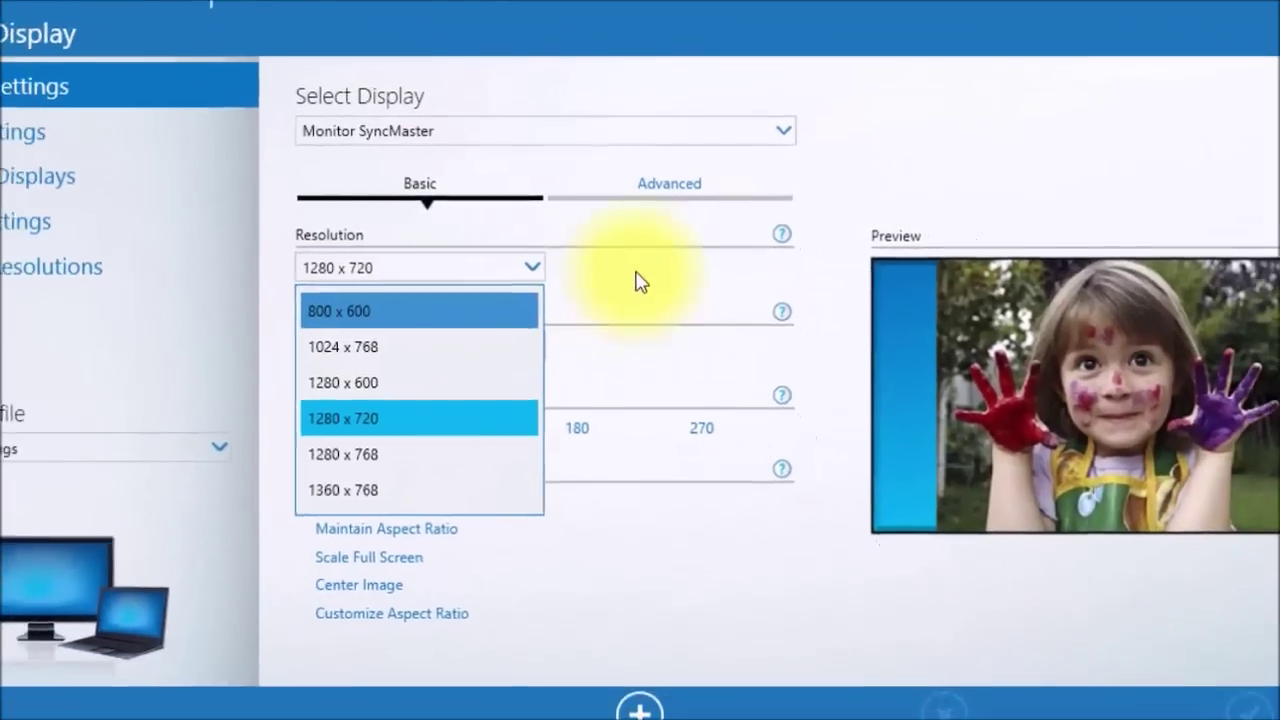
click(634, 285)
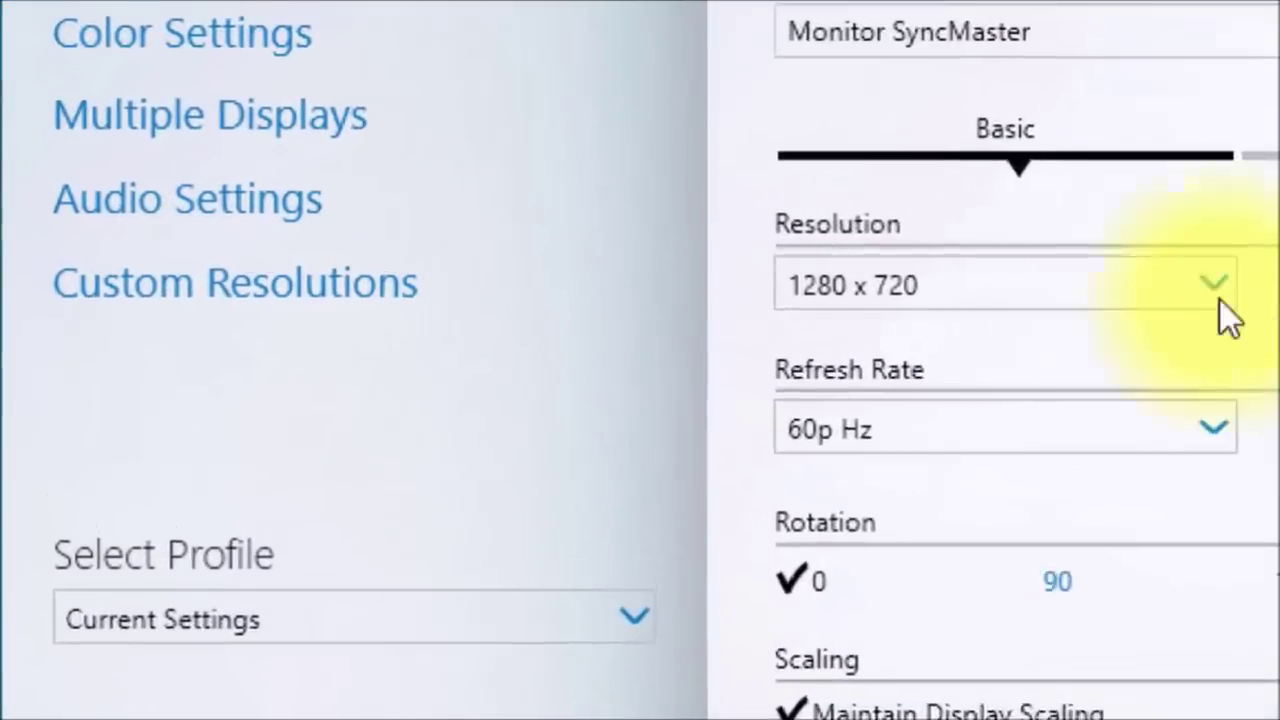
click(473, 283)
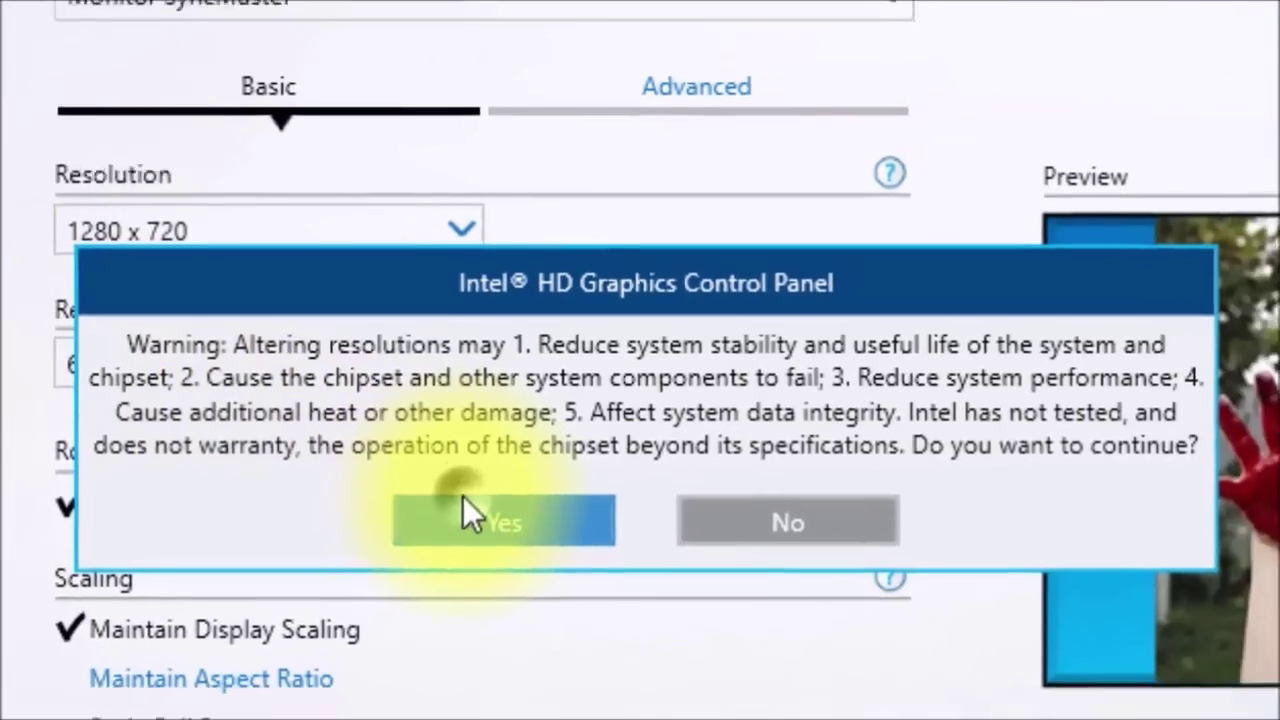
Step: Accept the warning and add a 1920 x 1080, 60 Hz custom resolution
click(795, 575)
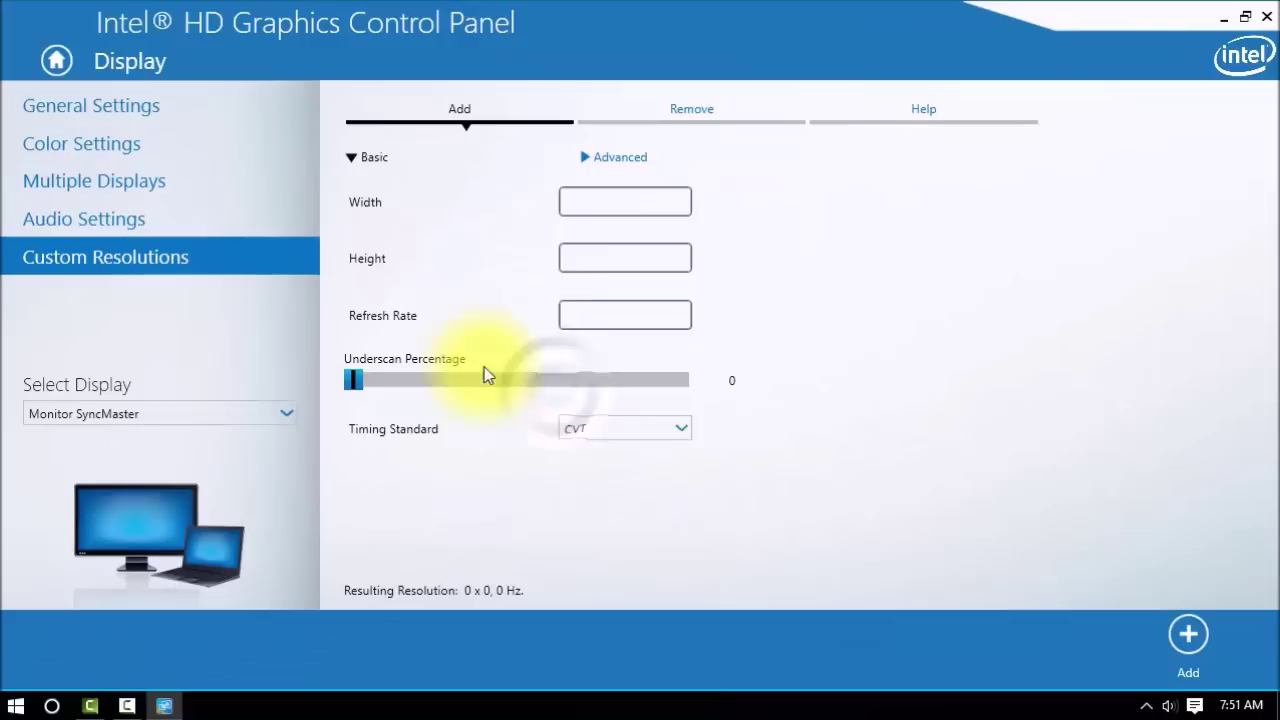
click(606, 201)
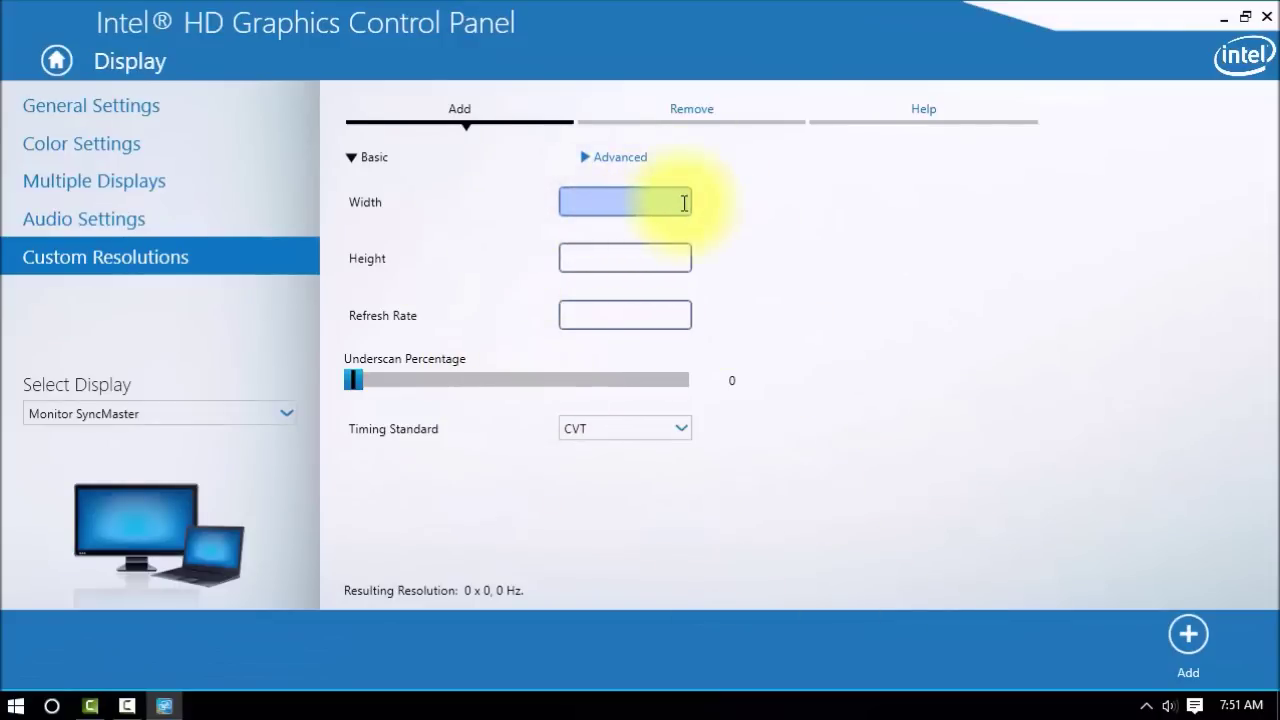
text(1)
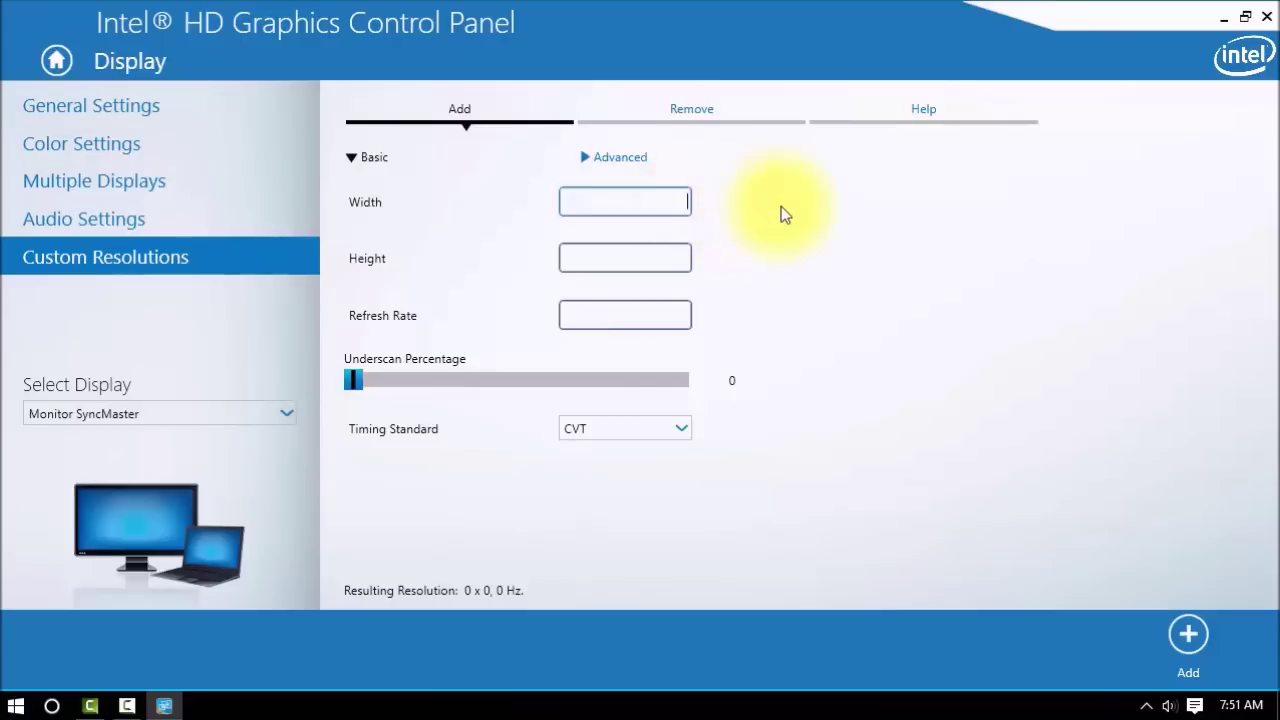
text(920)
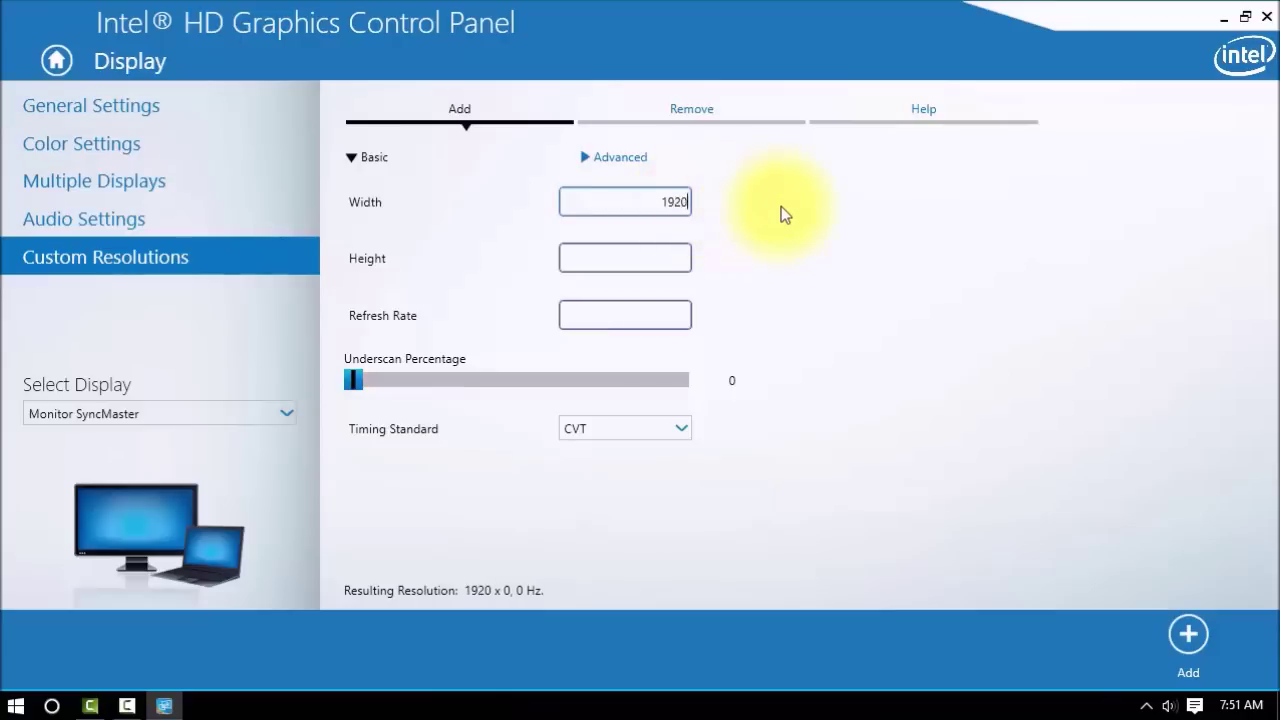
key(Tab)
text(1080)
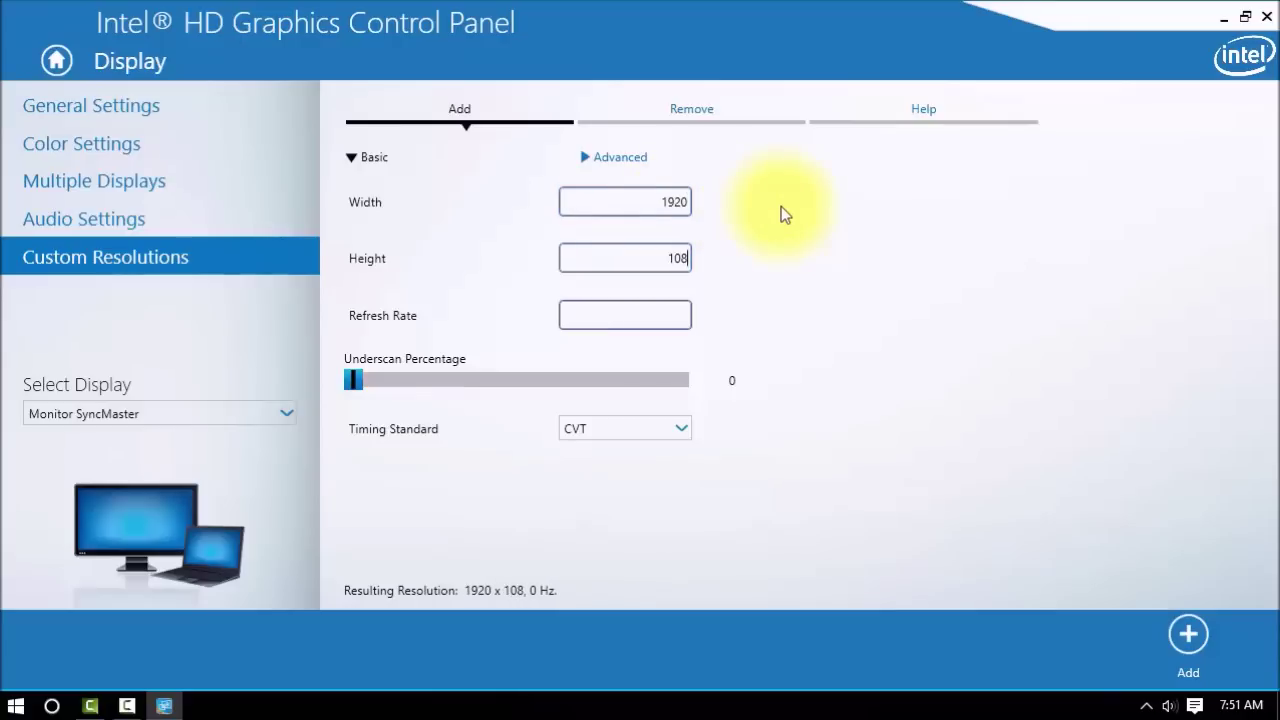
key(Tab)
text(60)
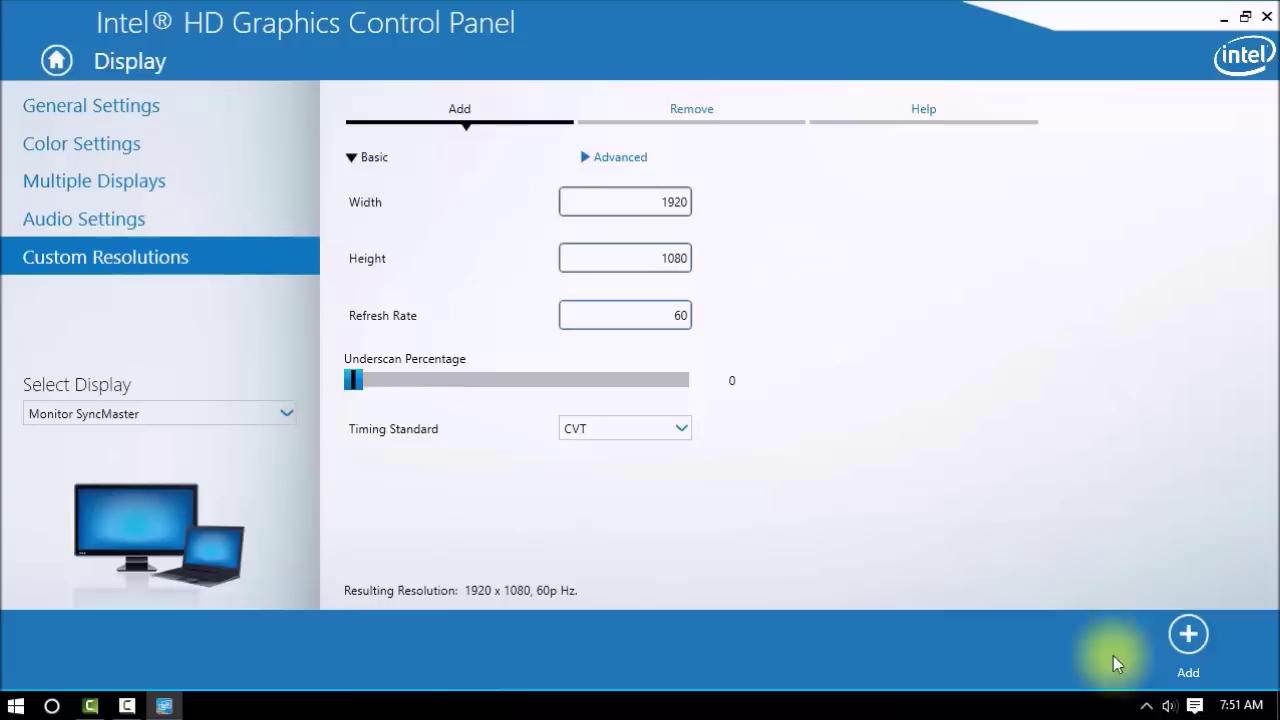
click(1187, 634)
click(585, 379)
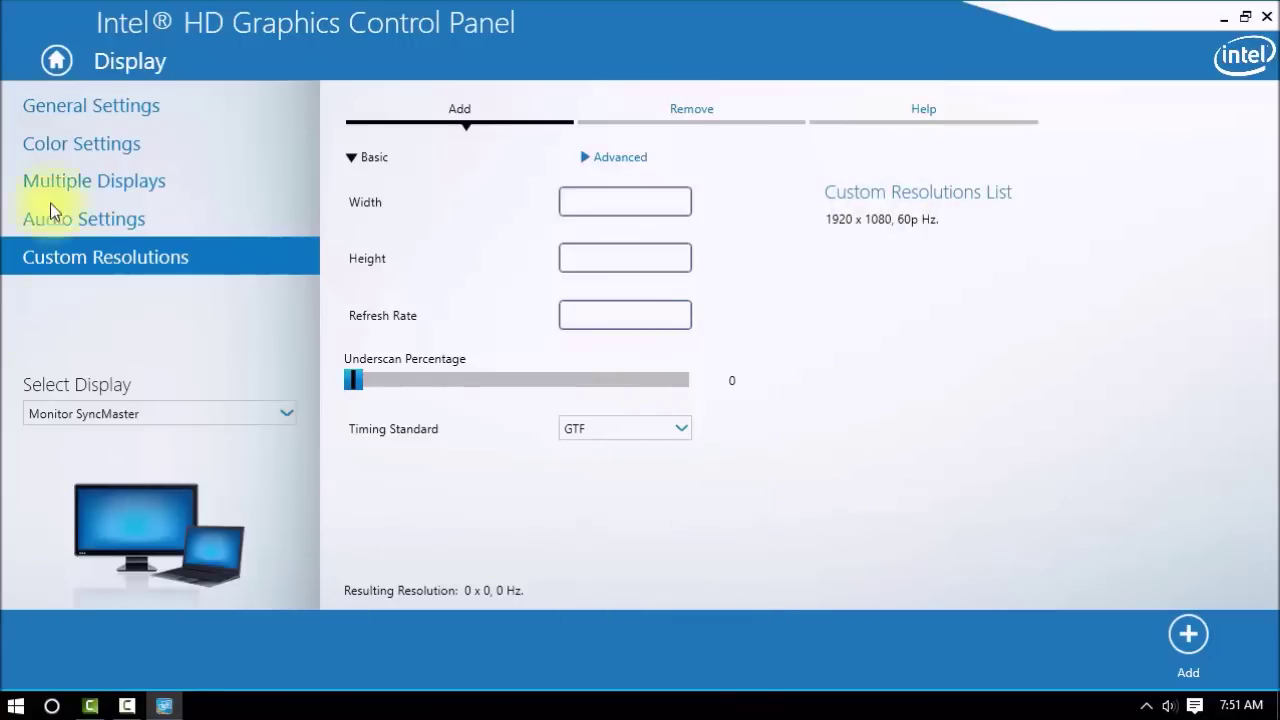
Step: Add a 1440 x 1024, 60 Hz custom resolution with the GTF timing standard
click(625, 428)
click(575, 451)
click(657, 201)
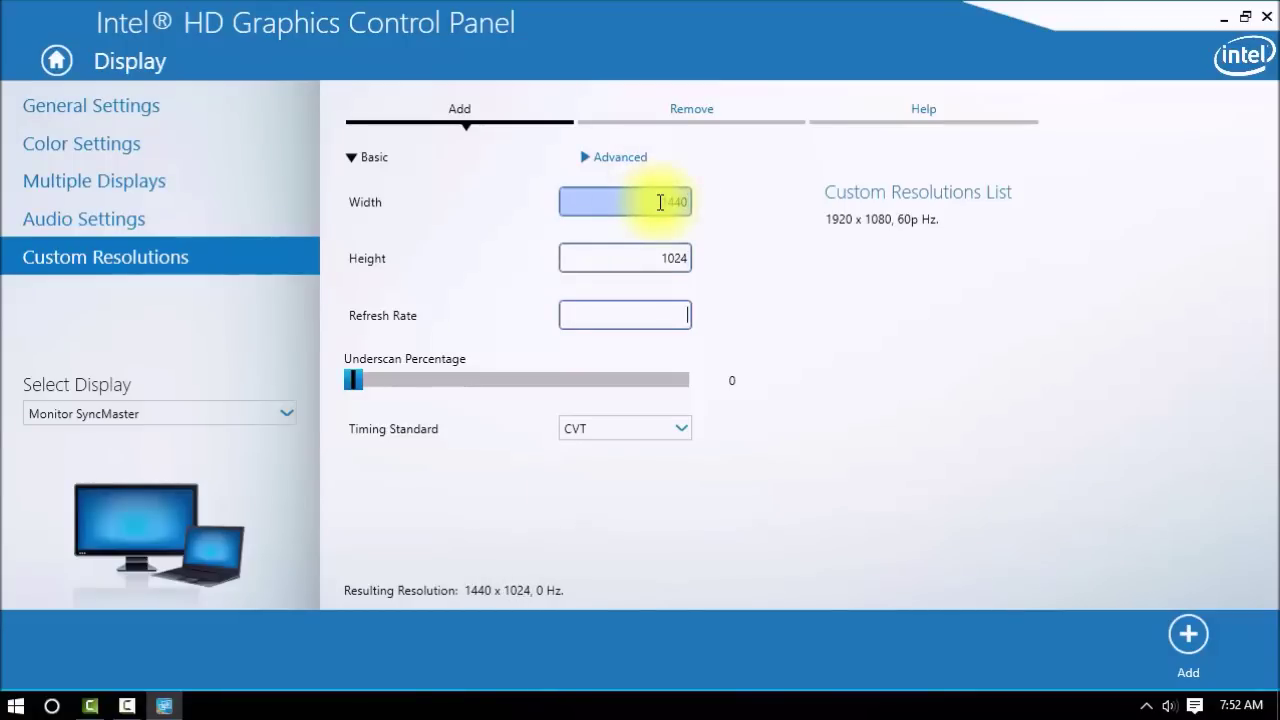
click(673, 420)
click(670, 490)
click(1195, 648)
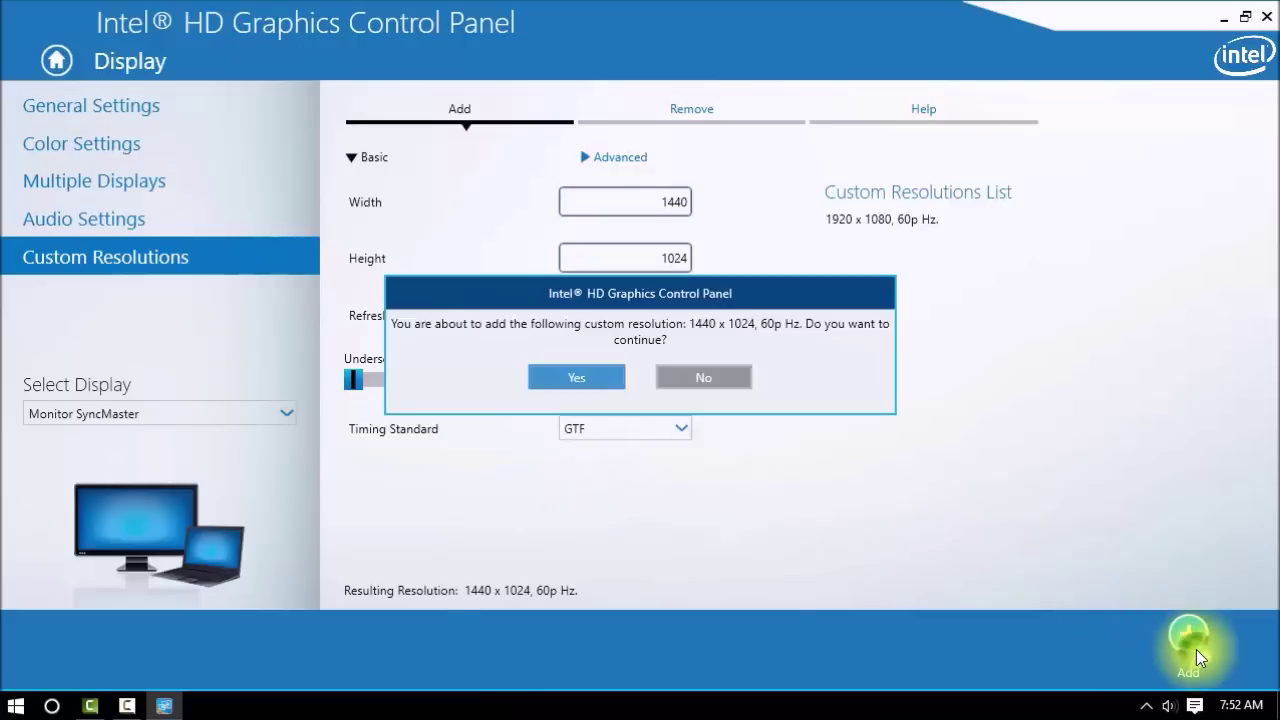
click(590, 379)
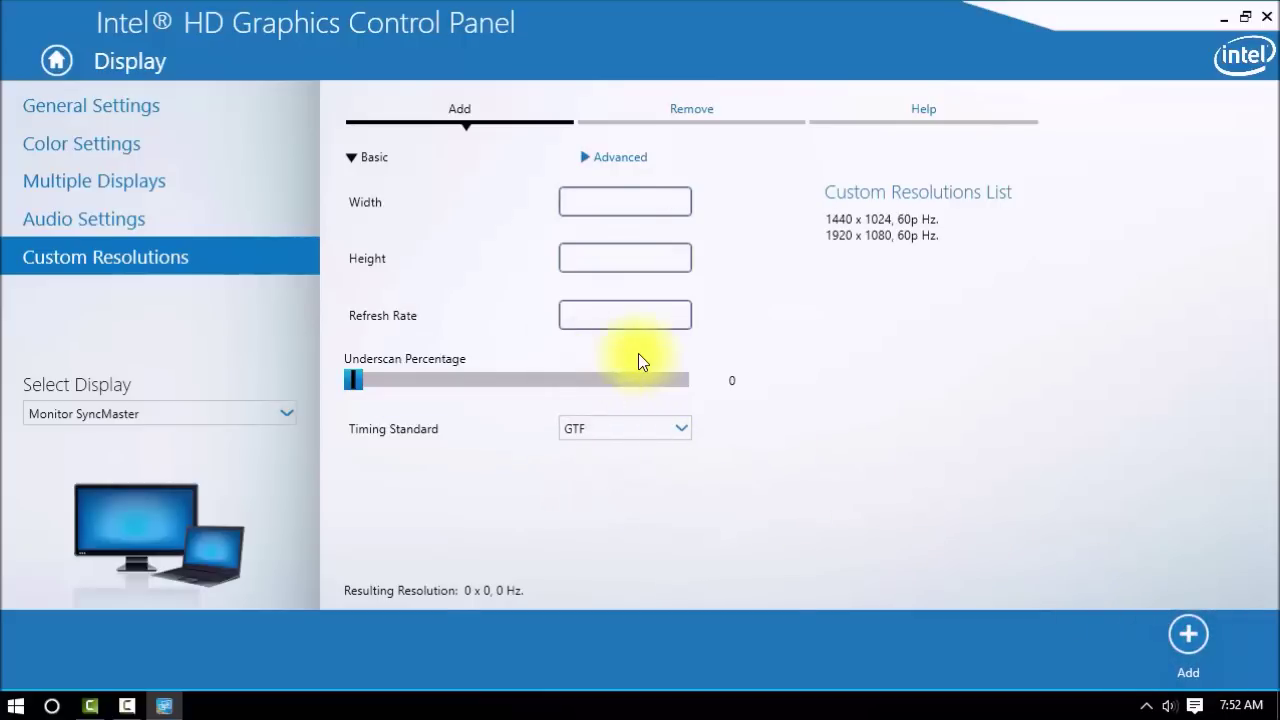
Step: Confirm General Settings still shows 1280 x 720, close the control panel, and reopen the desktop menu
click(869, 224)
click(110, 105)
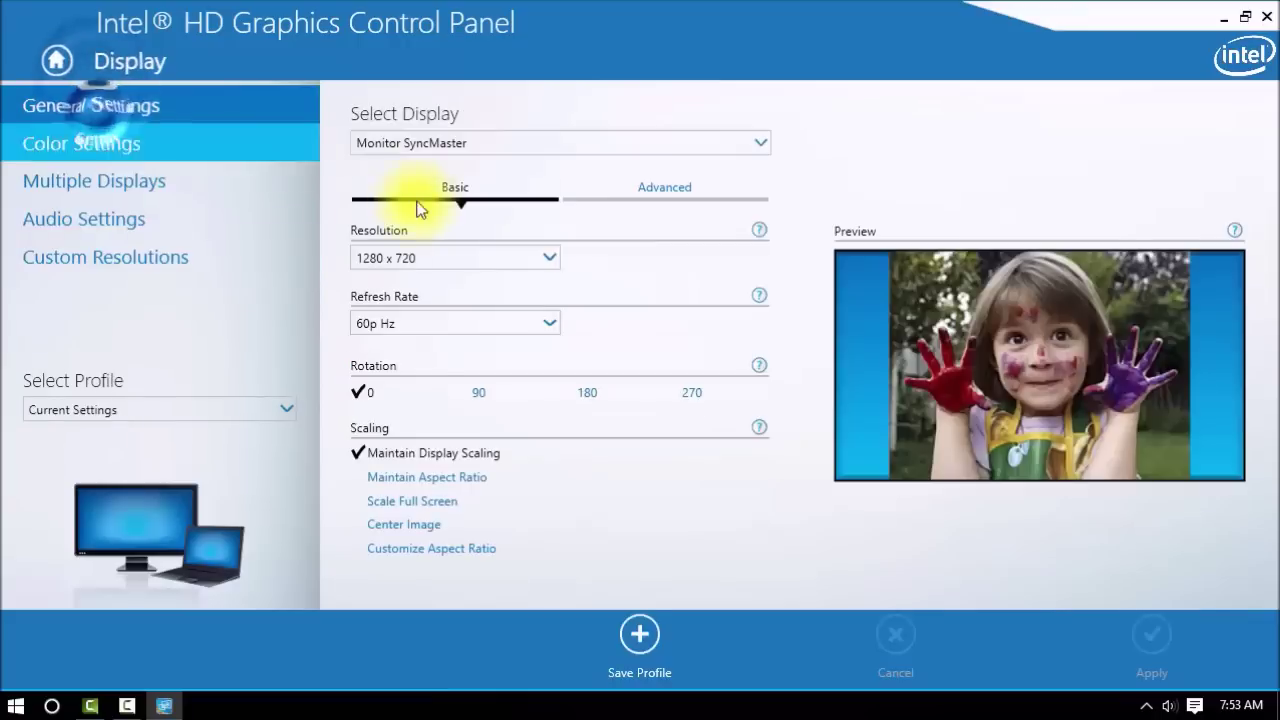
click(405, 258)
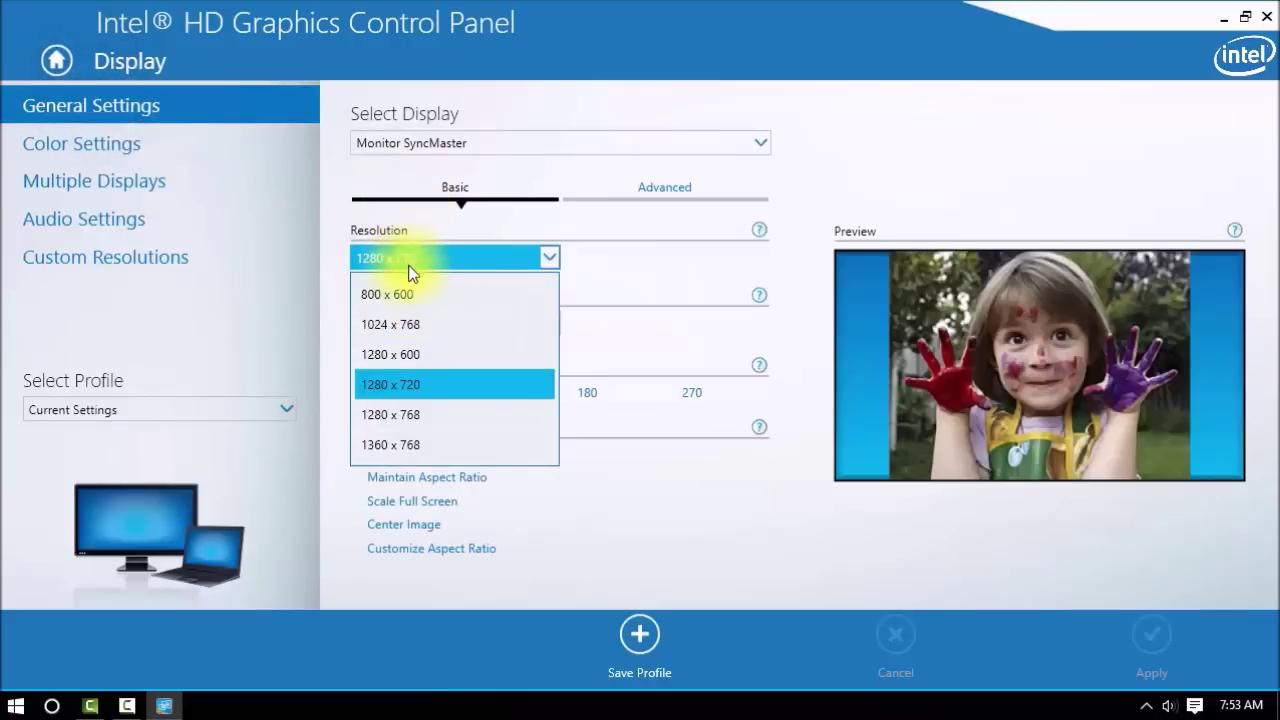
click(722, 592)
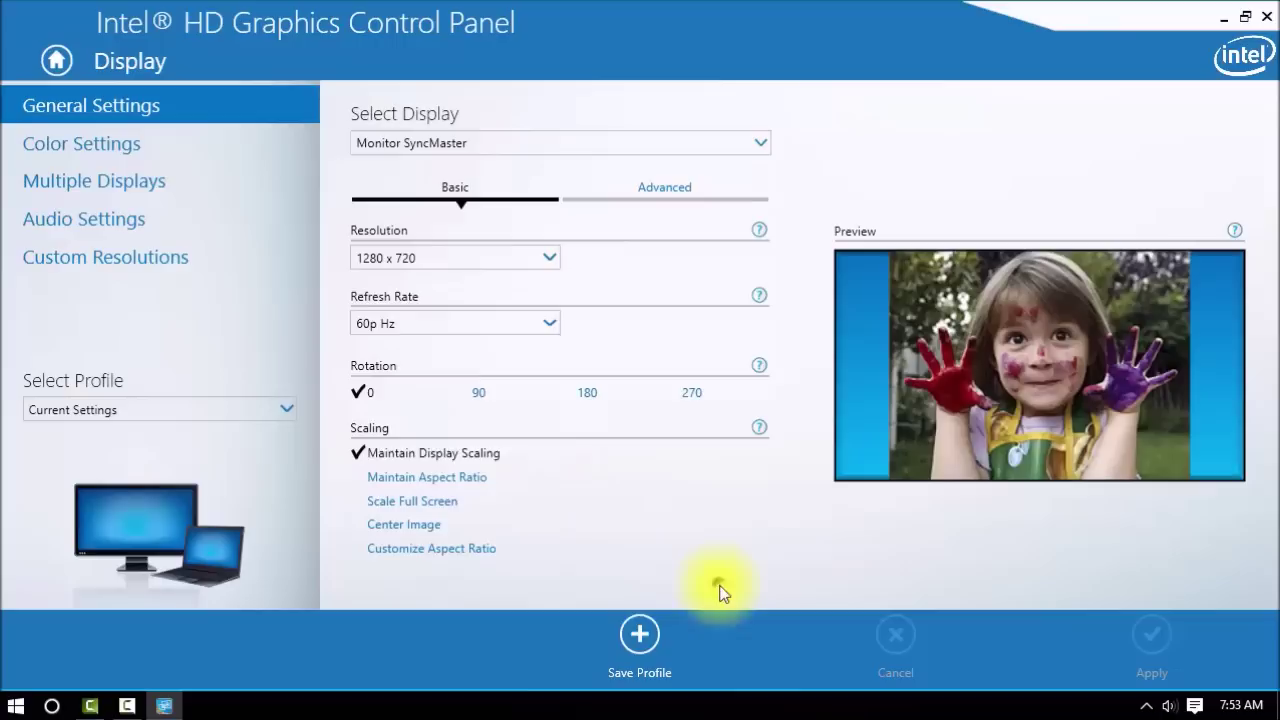
click(1272, 20)
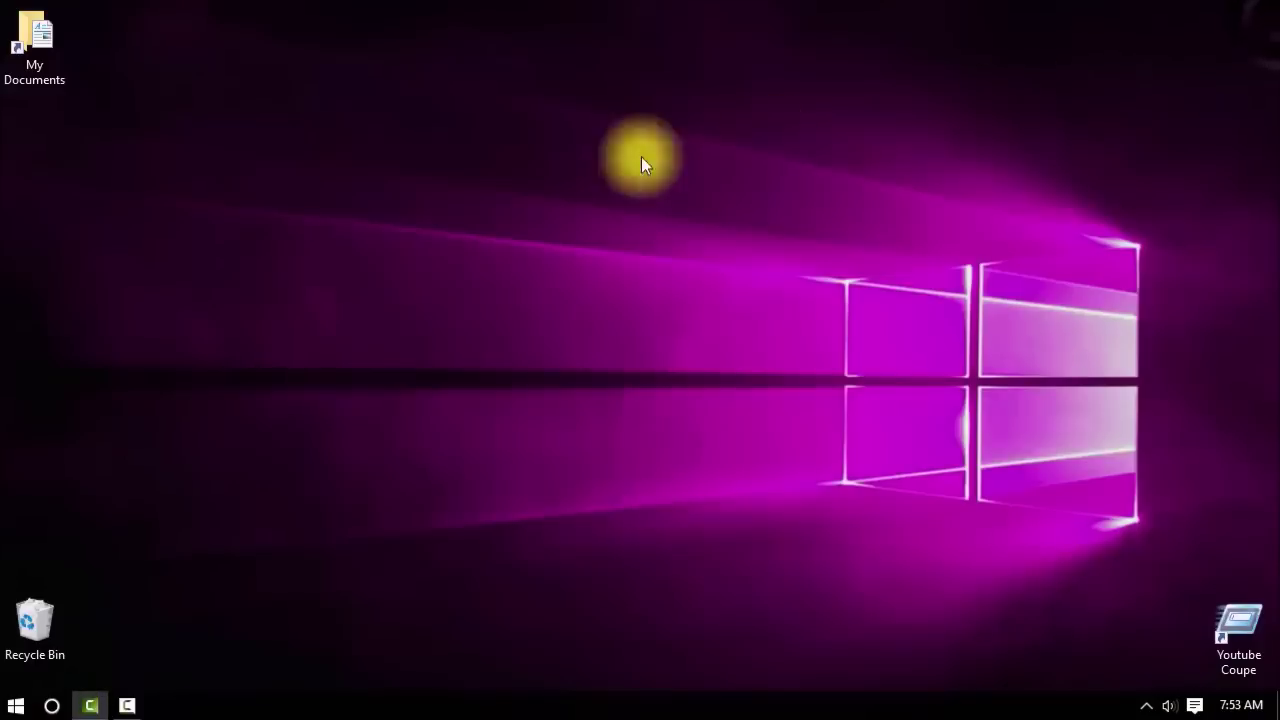
right_click(532, 179)
Step: Dismiss the desktop menus and restart Windows from the Start menu's Power options
mouse_move(720, 351)
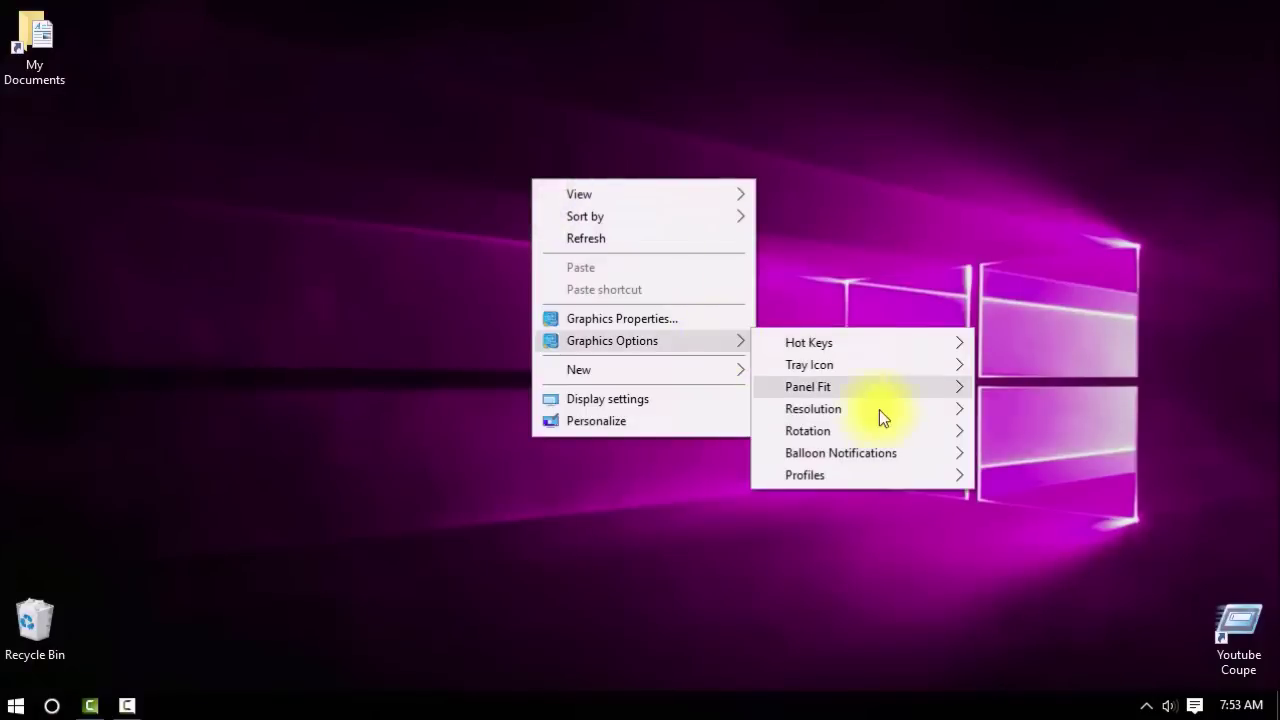
mouse_move(884, 409)
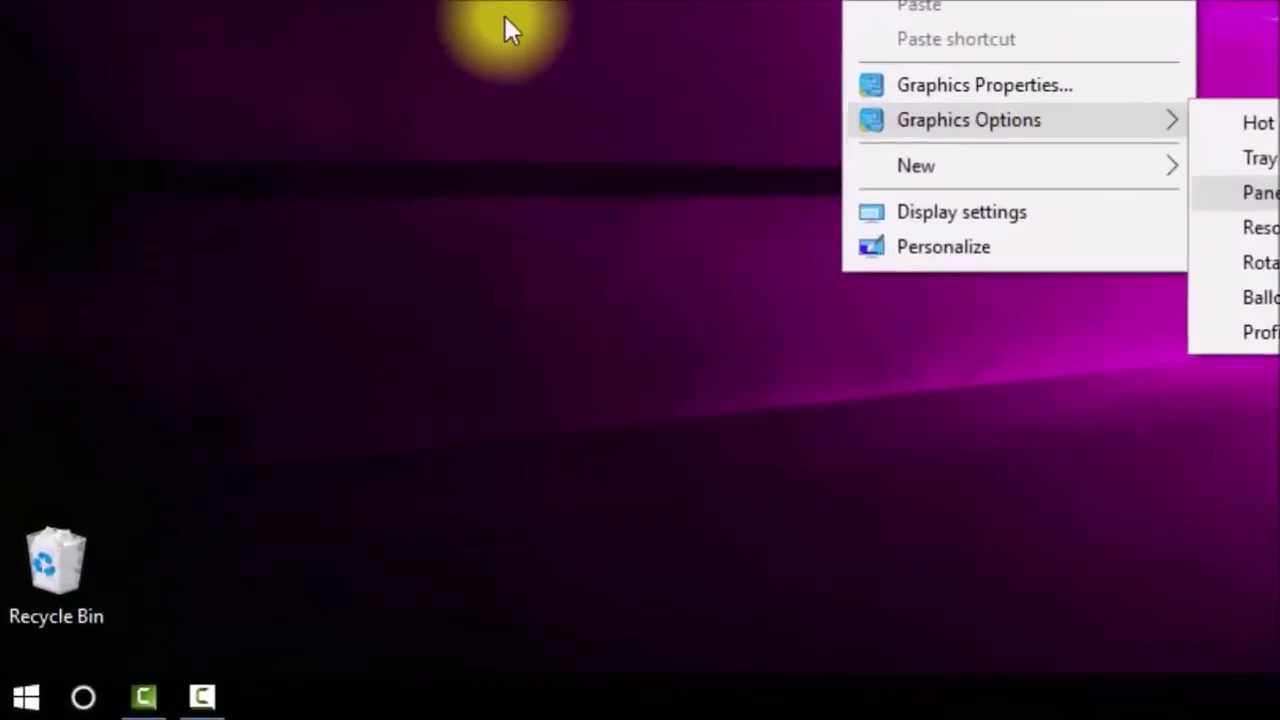
click(326, 265)
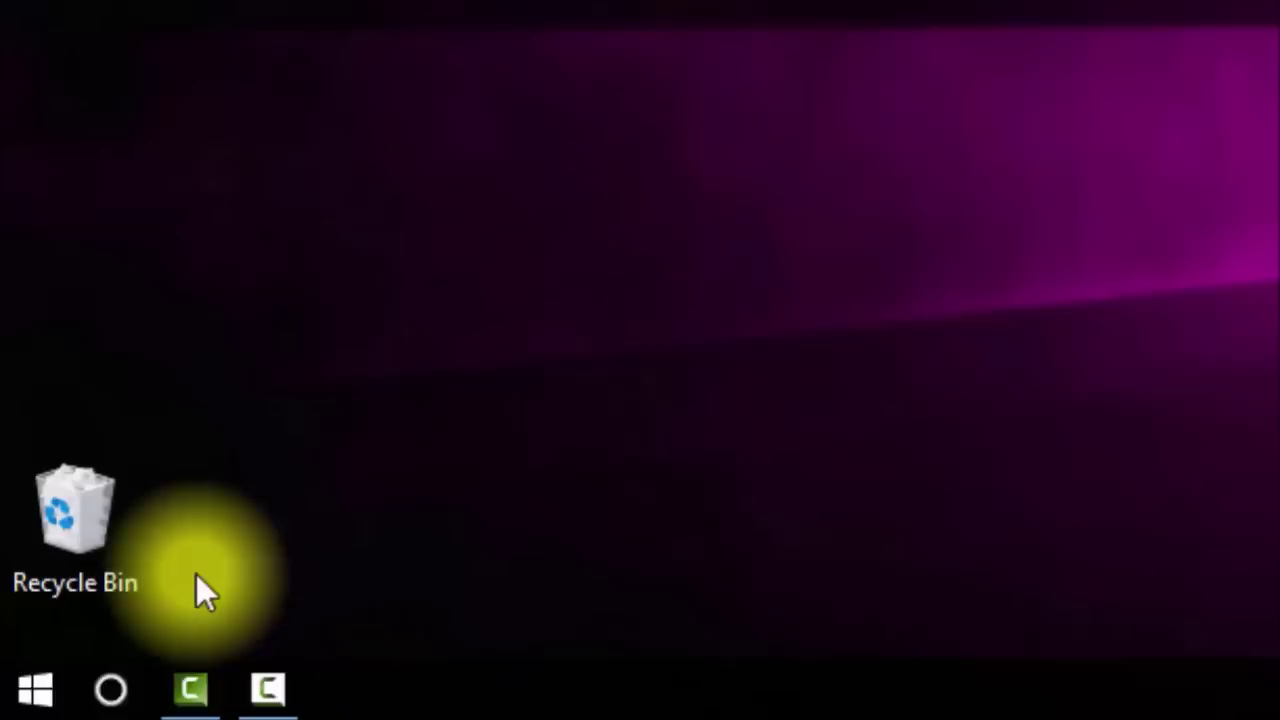
click(32, 690)
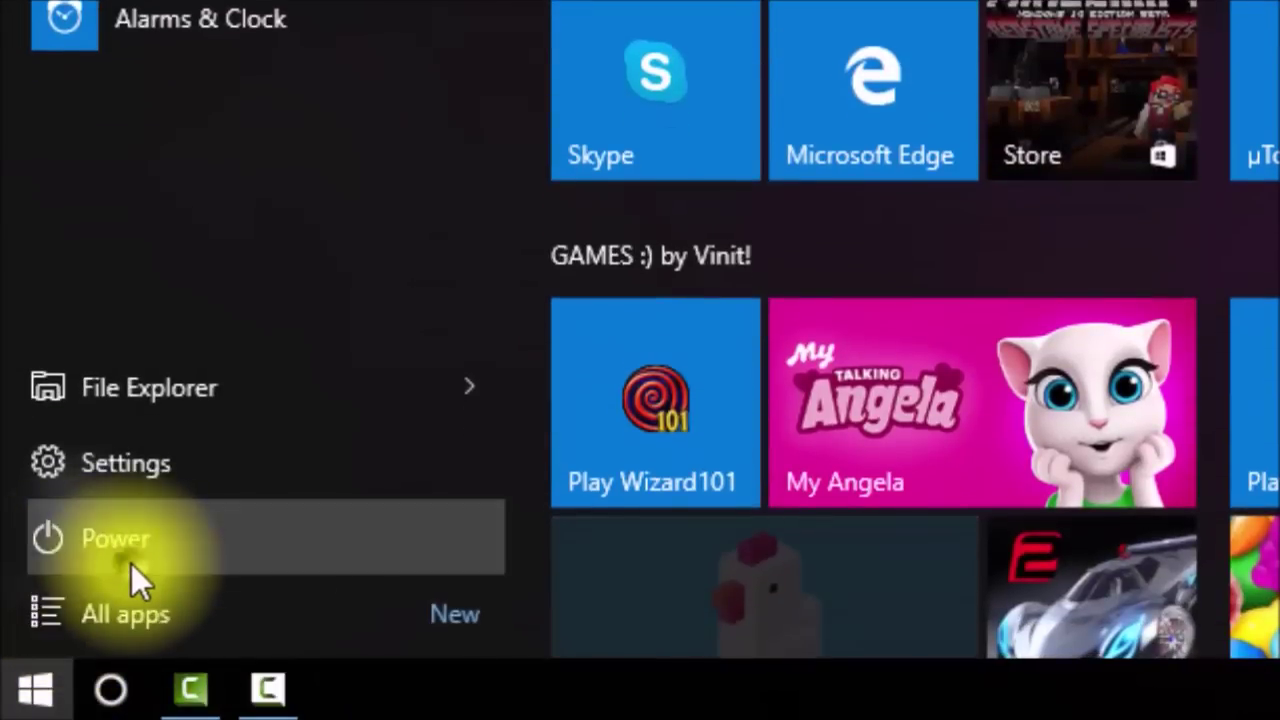
click(131, 563)
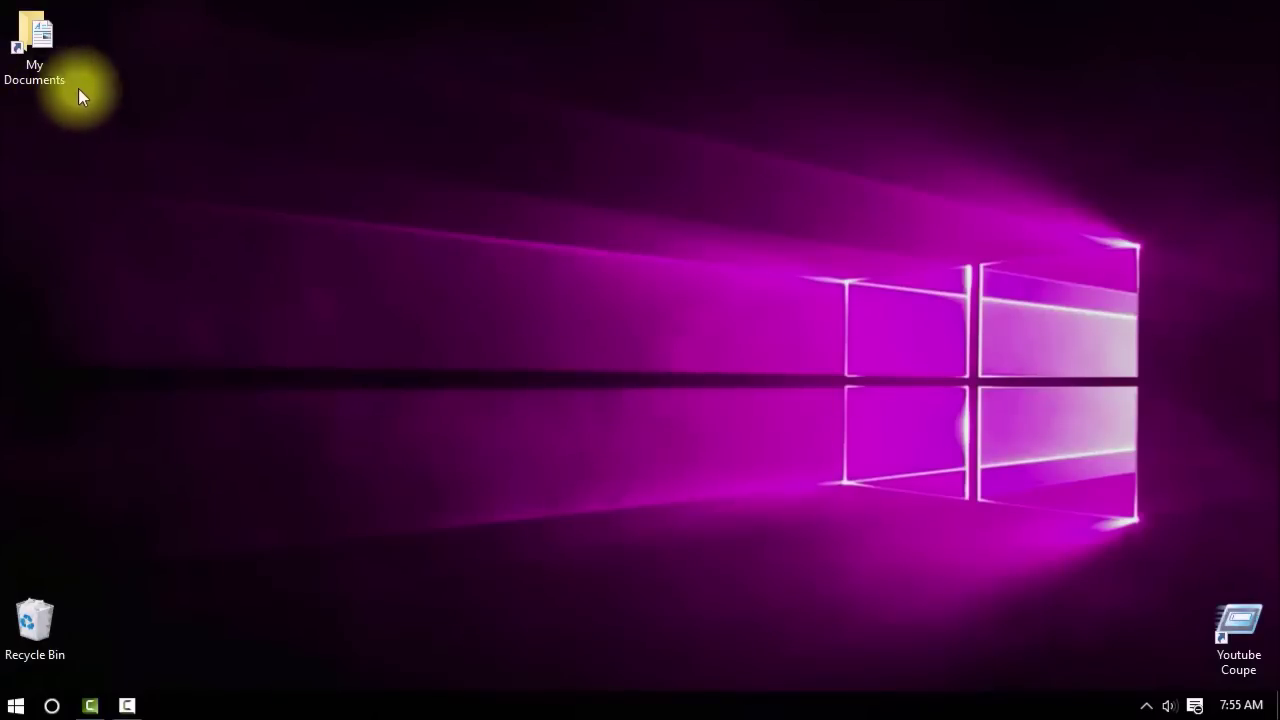
Step: Choose 1440 x 1024 from the desktop menu's Graphics Options > Resolution list
right_click(320, 274)
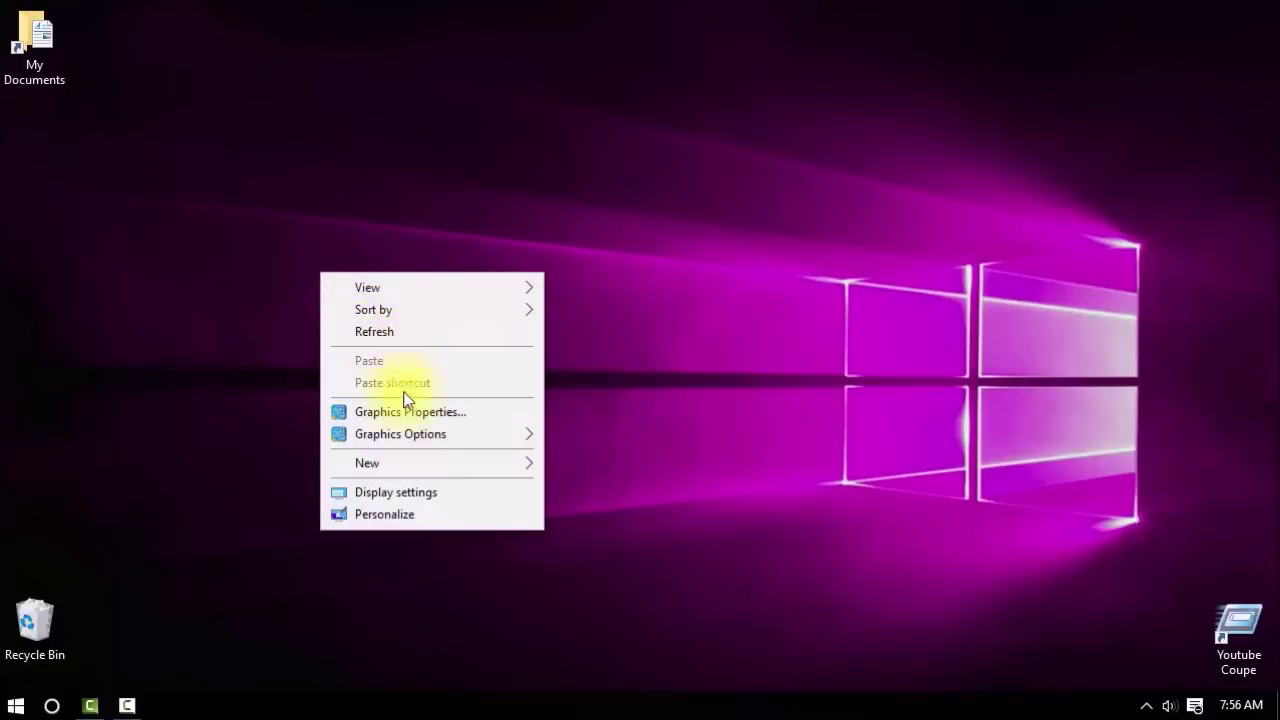
mouse_move(474, 437)
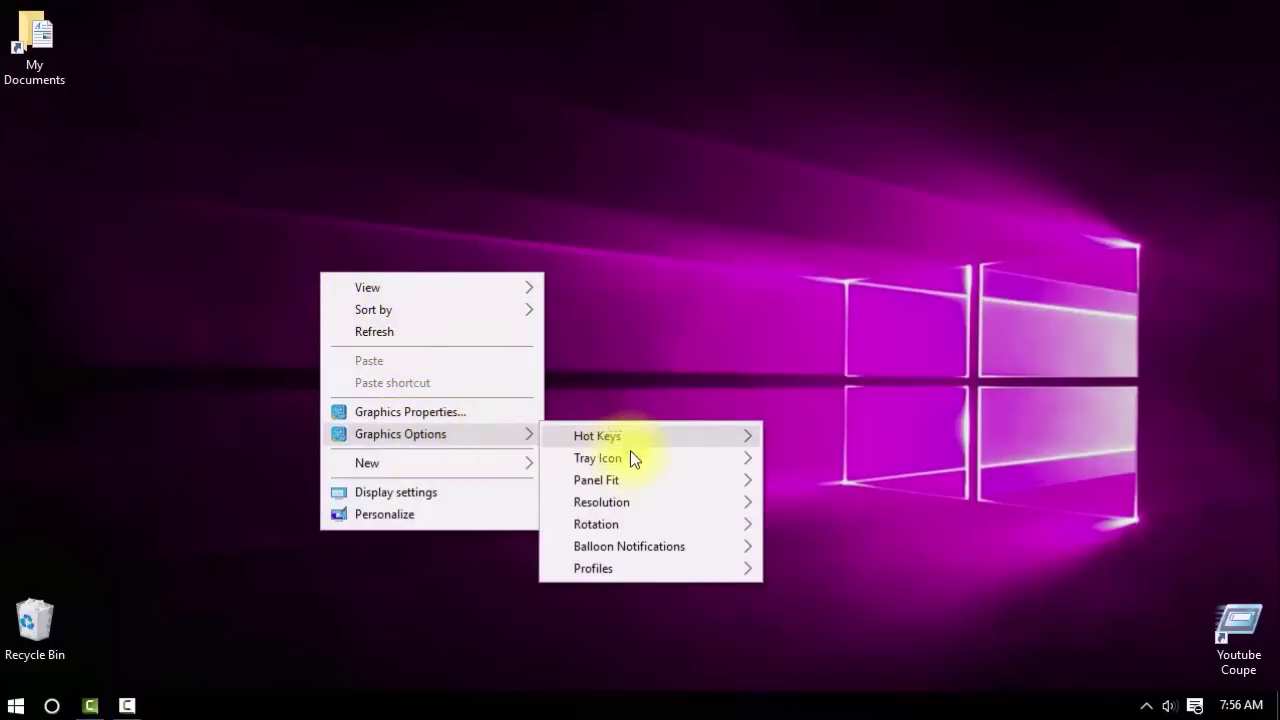
mouse_move(646, 500)
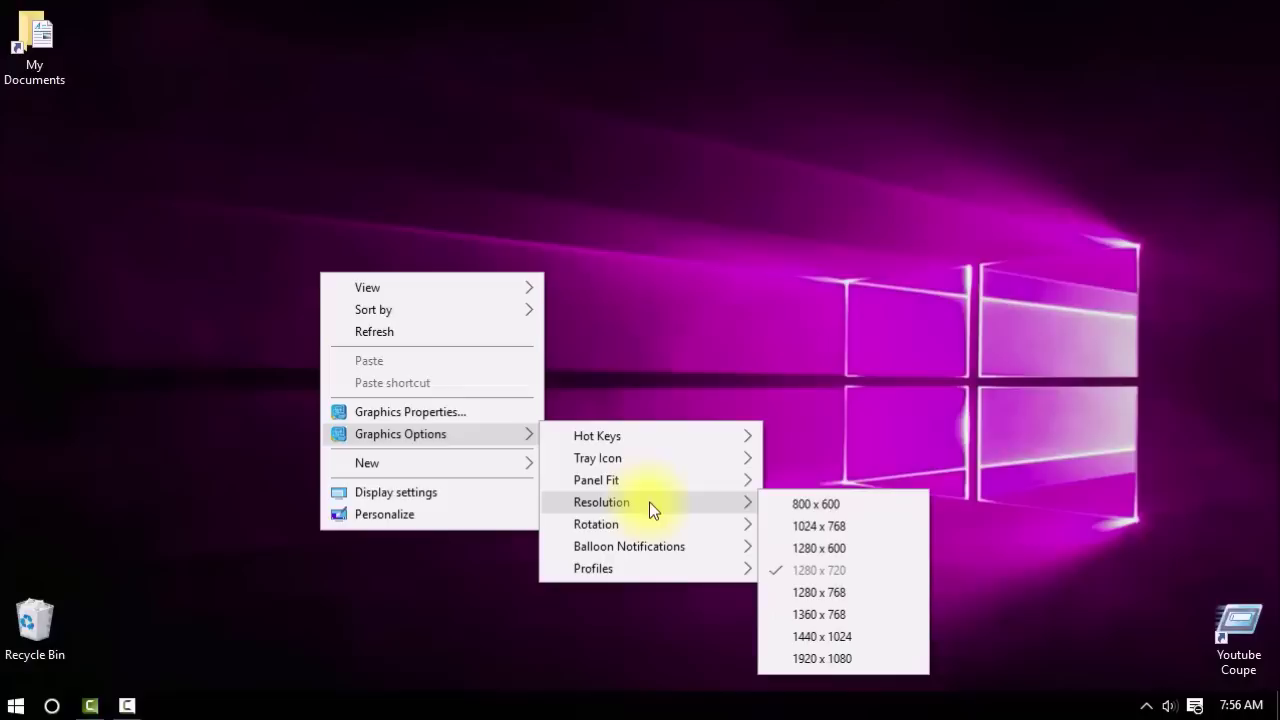
click(852, 631)
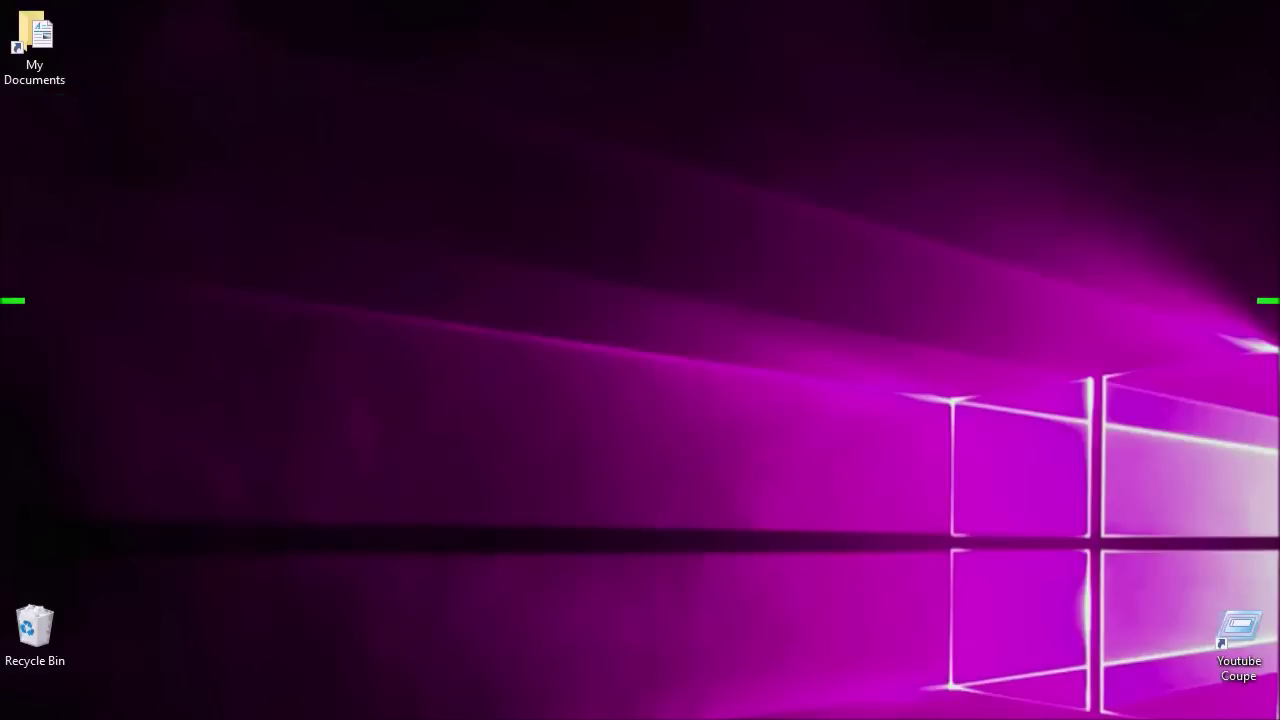
key(super)
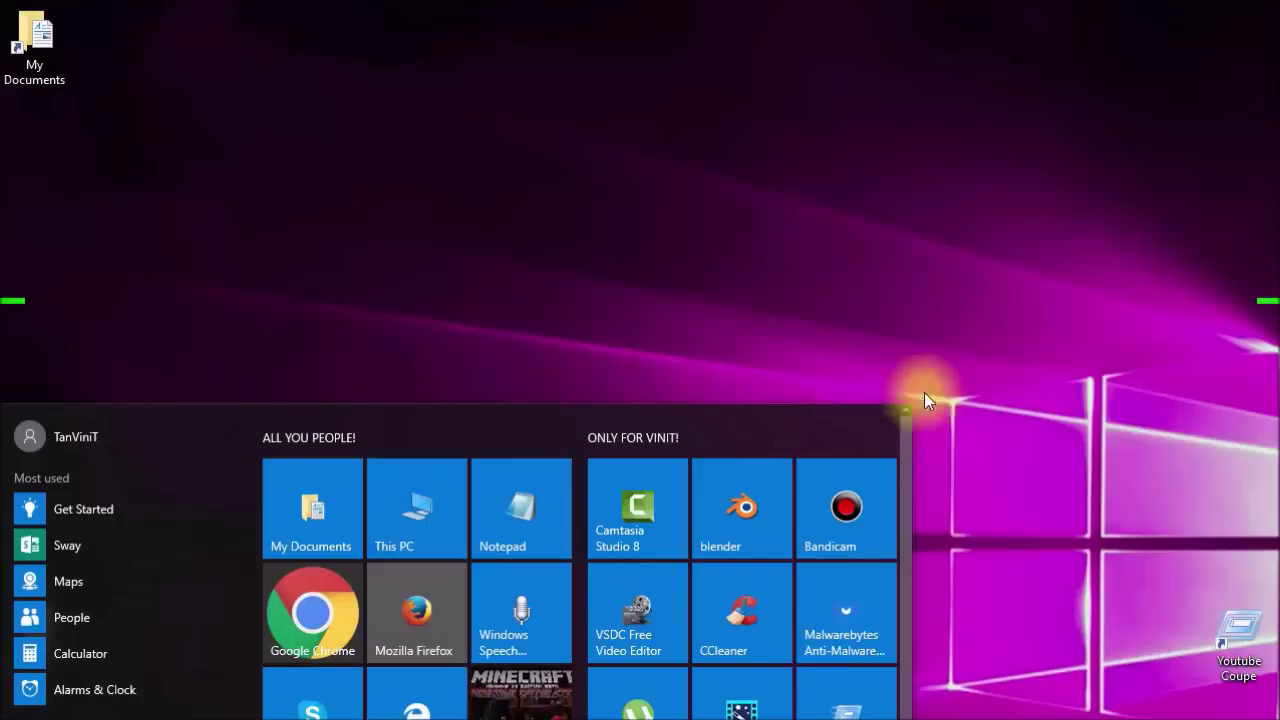
click(924, 392)
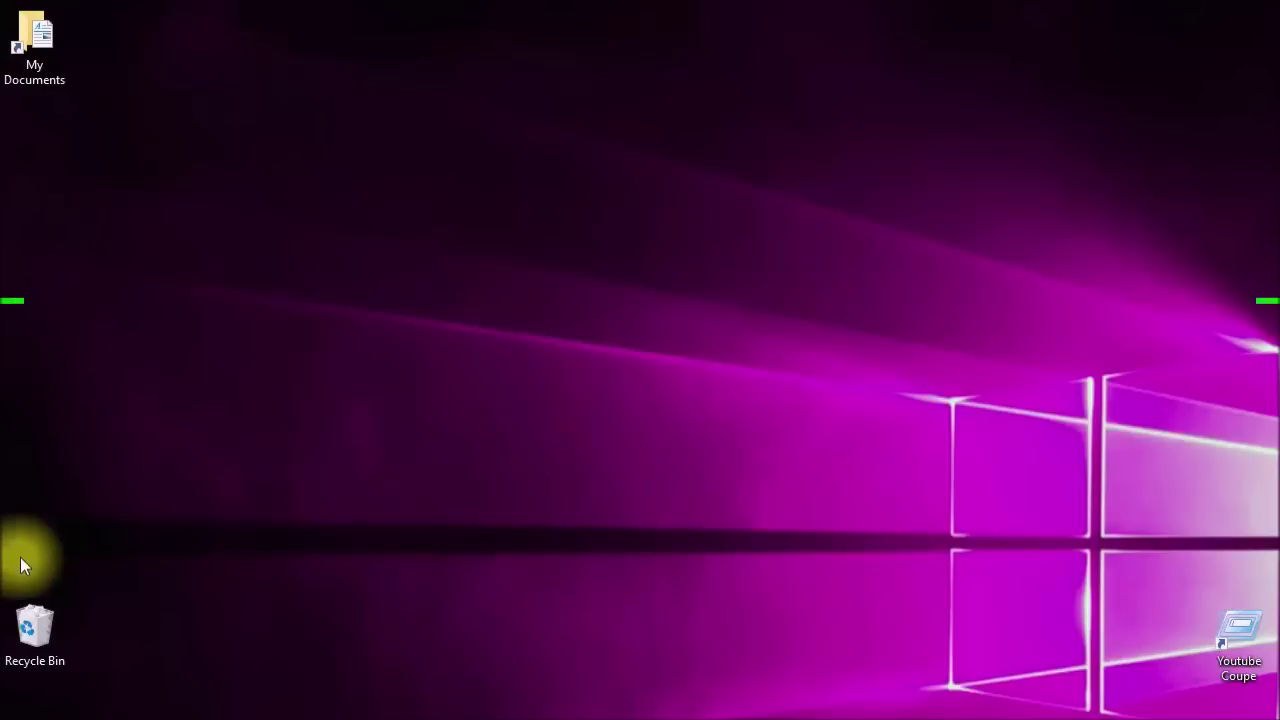
click(34, 670)
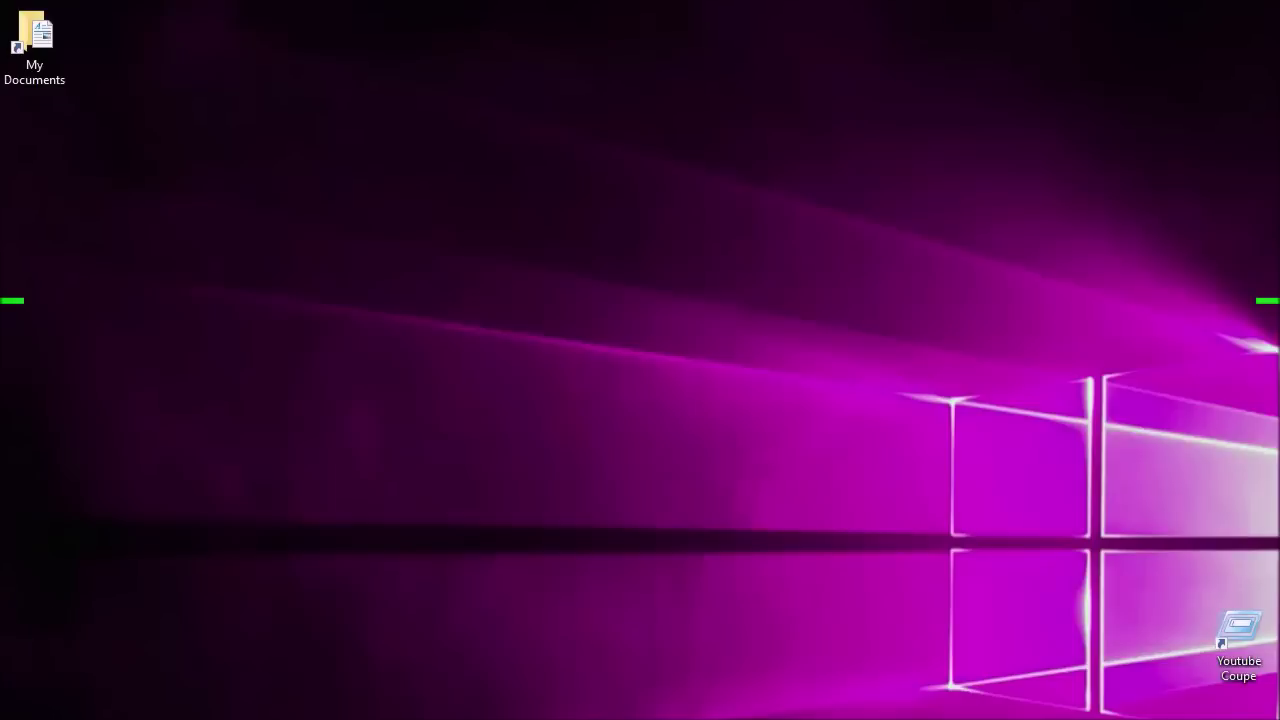